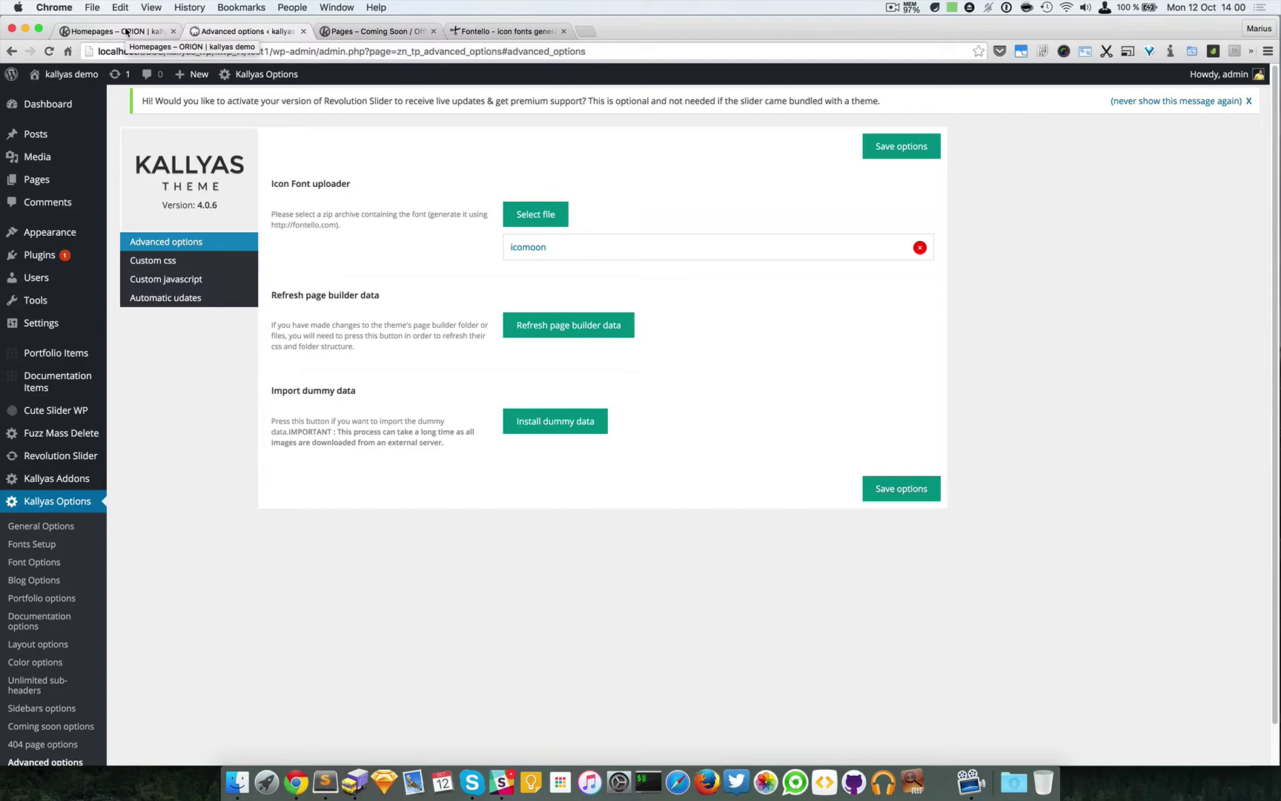
Switch to the Homepages – ORION tab to view the services section and the monitor-icon web development box.
left_click(126, 32)
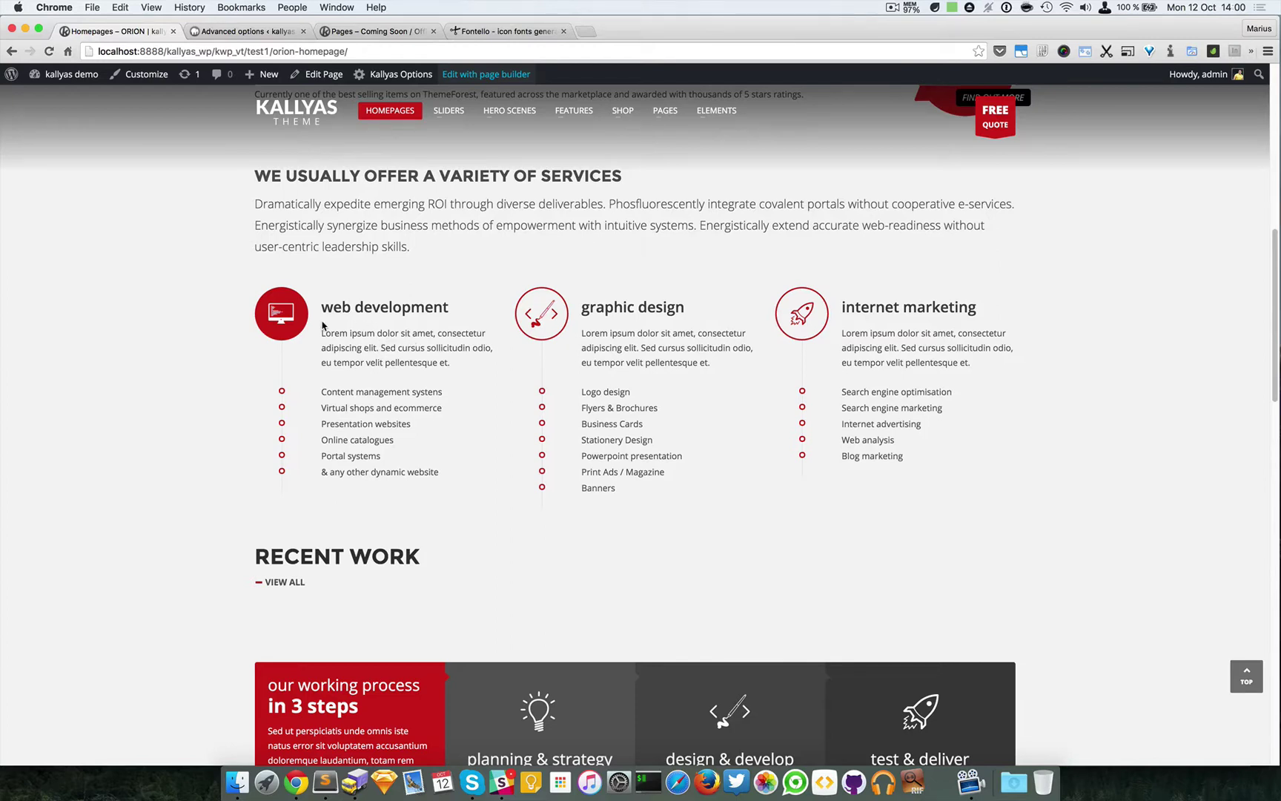
Confirm the icomoon font in Kallyas advanced options, then open the ORION homepage in the page builder.
left_click(387, 283)
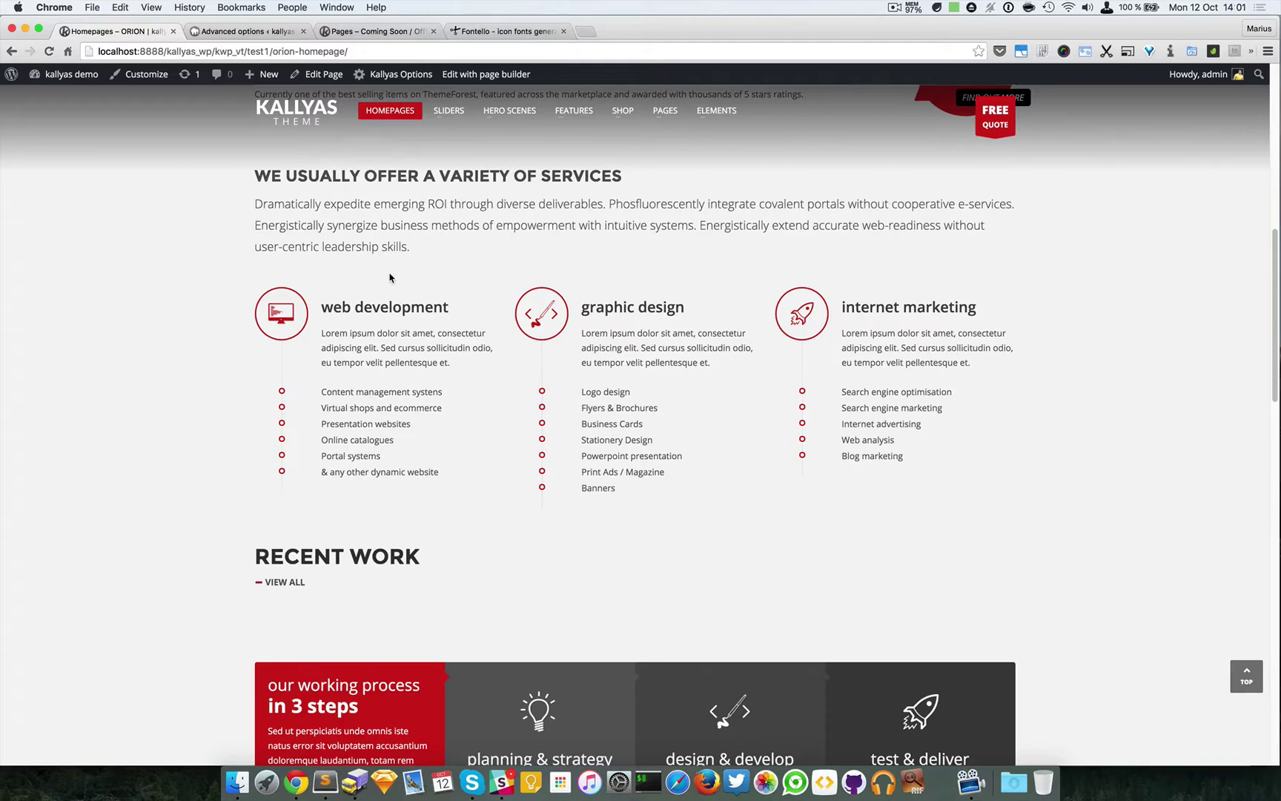
left_click(267, 31)
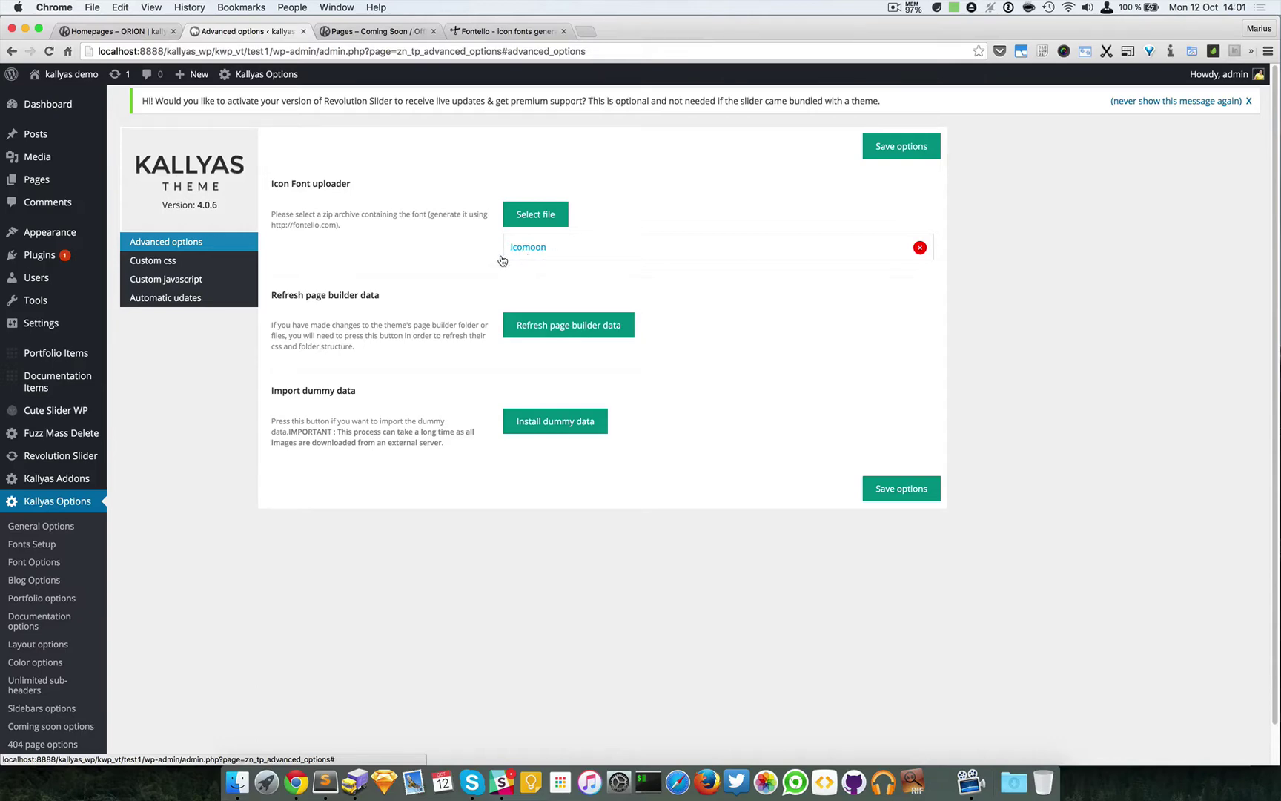
left_click(124, 33)
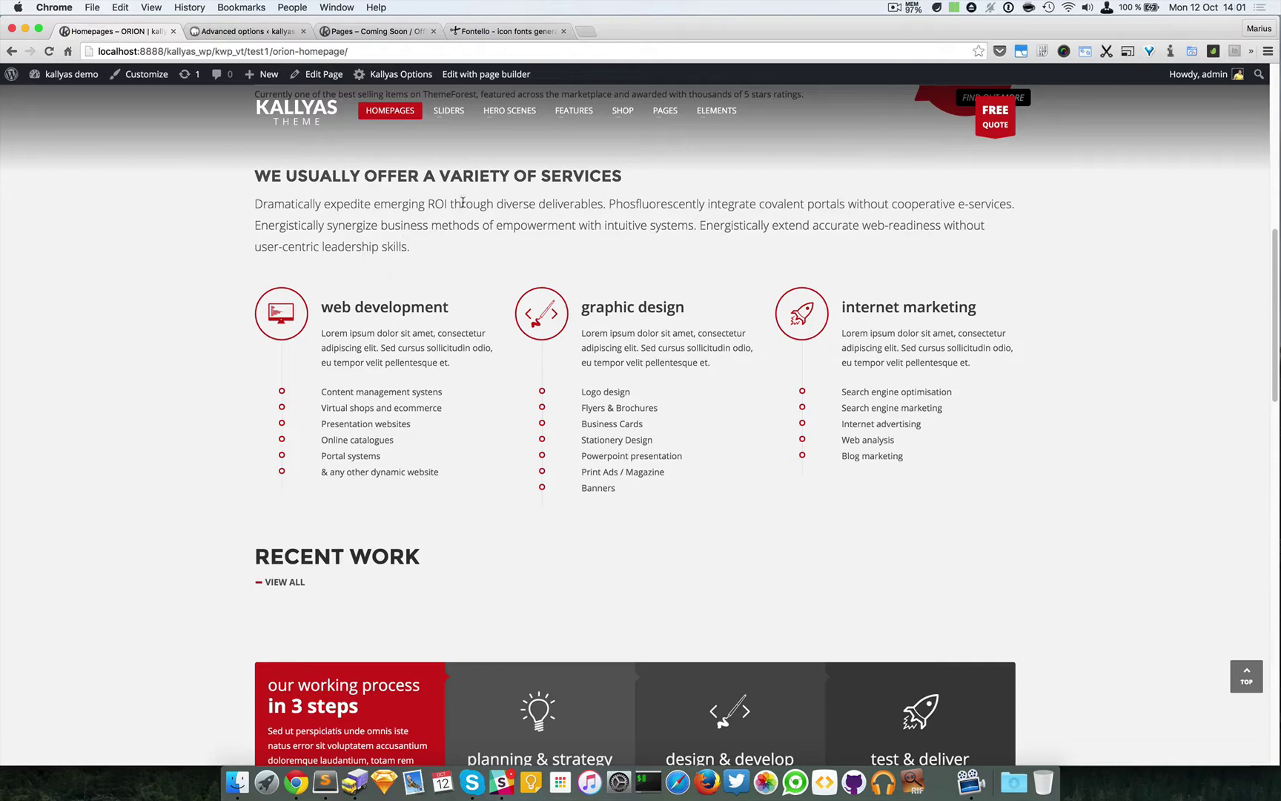
left_click(485, 74)
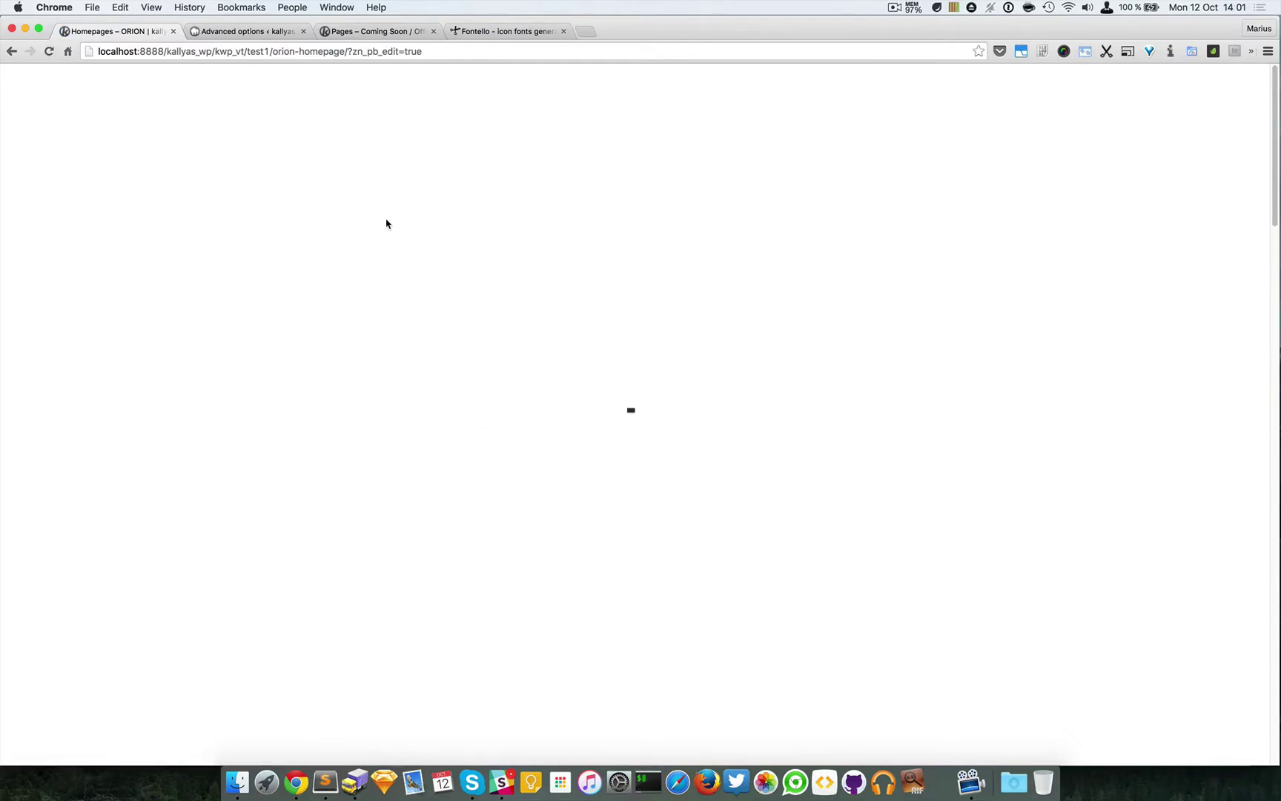
Open the web development Service Box options and move the dialog aside.
scroll(409, 338, "down", 10)
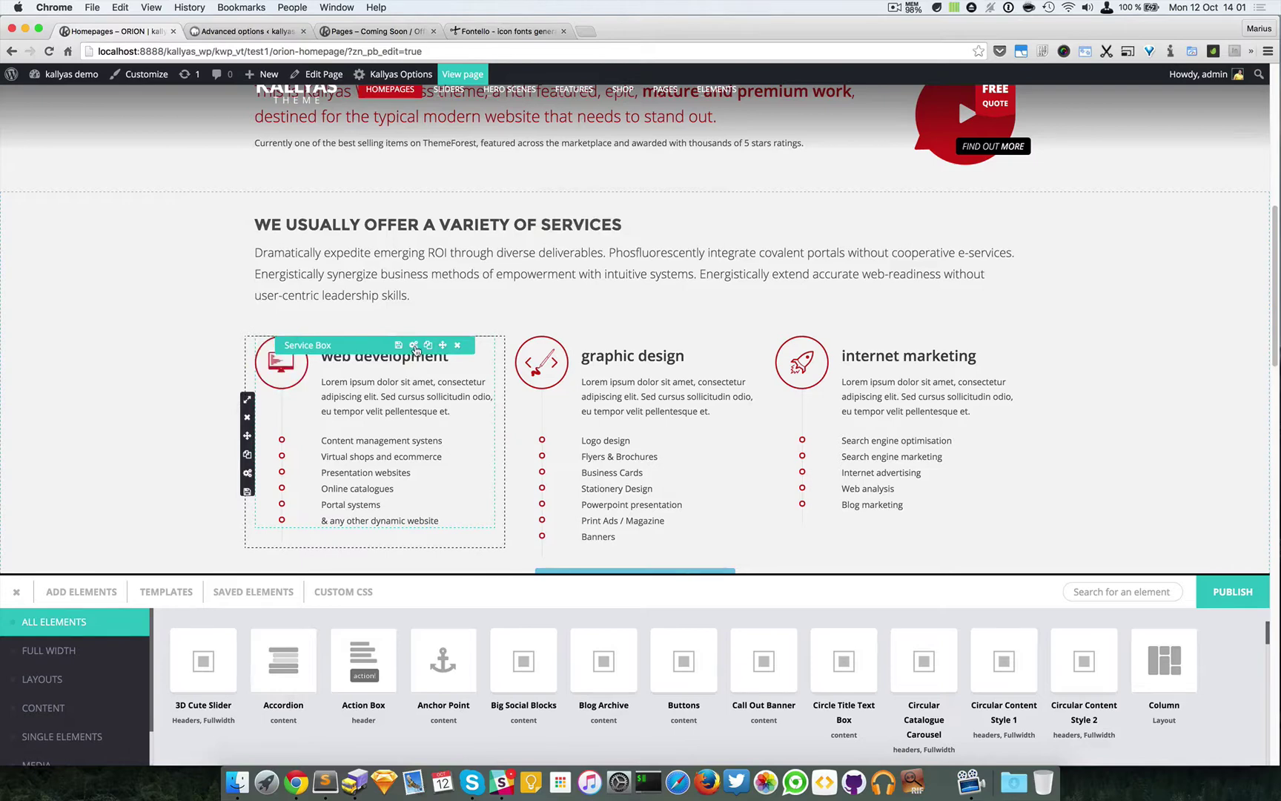
left_click(413, 344)
left_click_drag(532, 281, 702, 230)
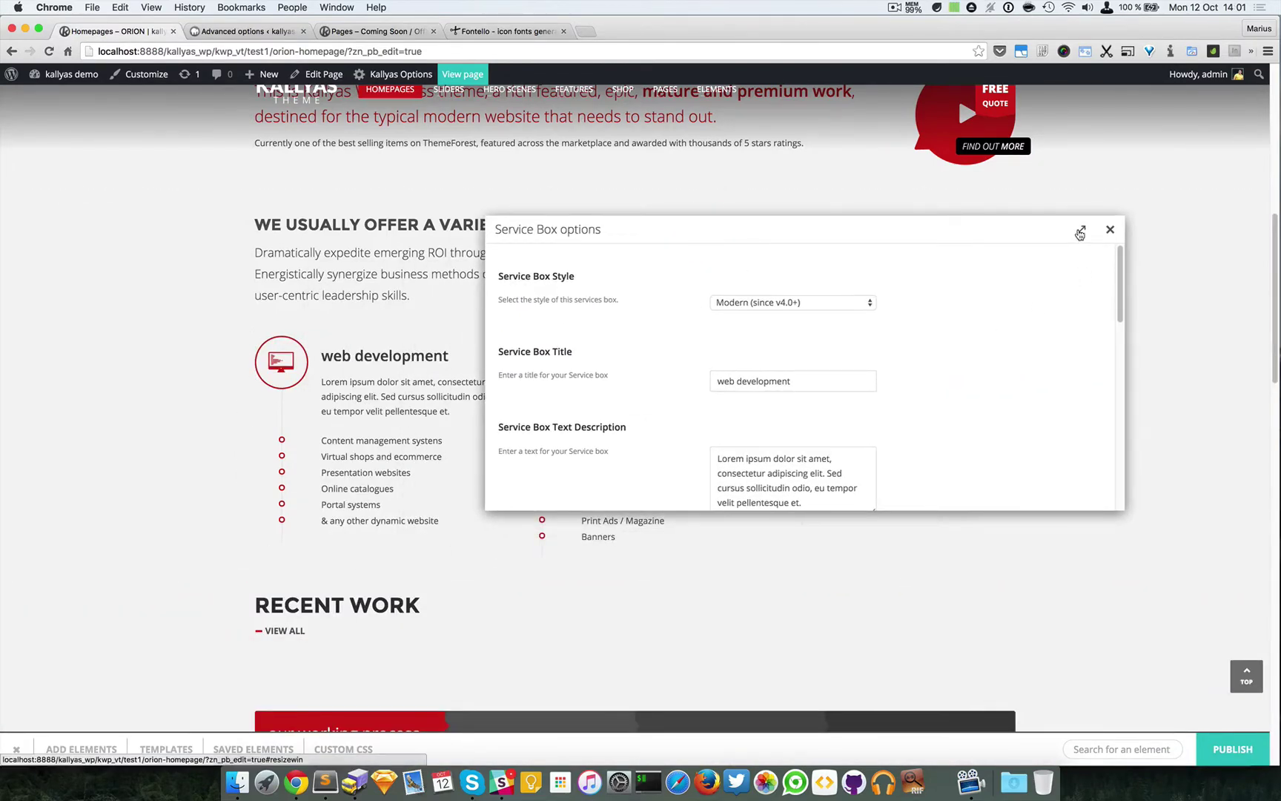
Enlarge the Service Box dialog and scroll the Select Icon grid down to the icomoon font icons.
left_click(1081, 229)
left_click_drag(1120, 192, 1135, 417)
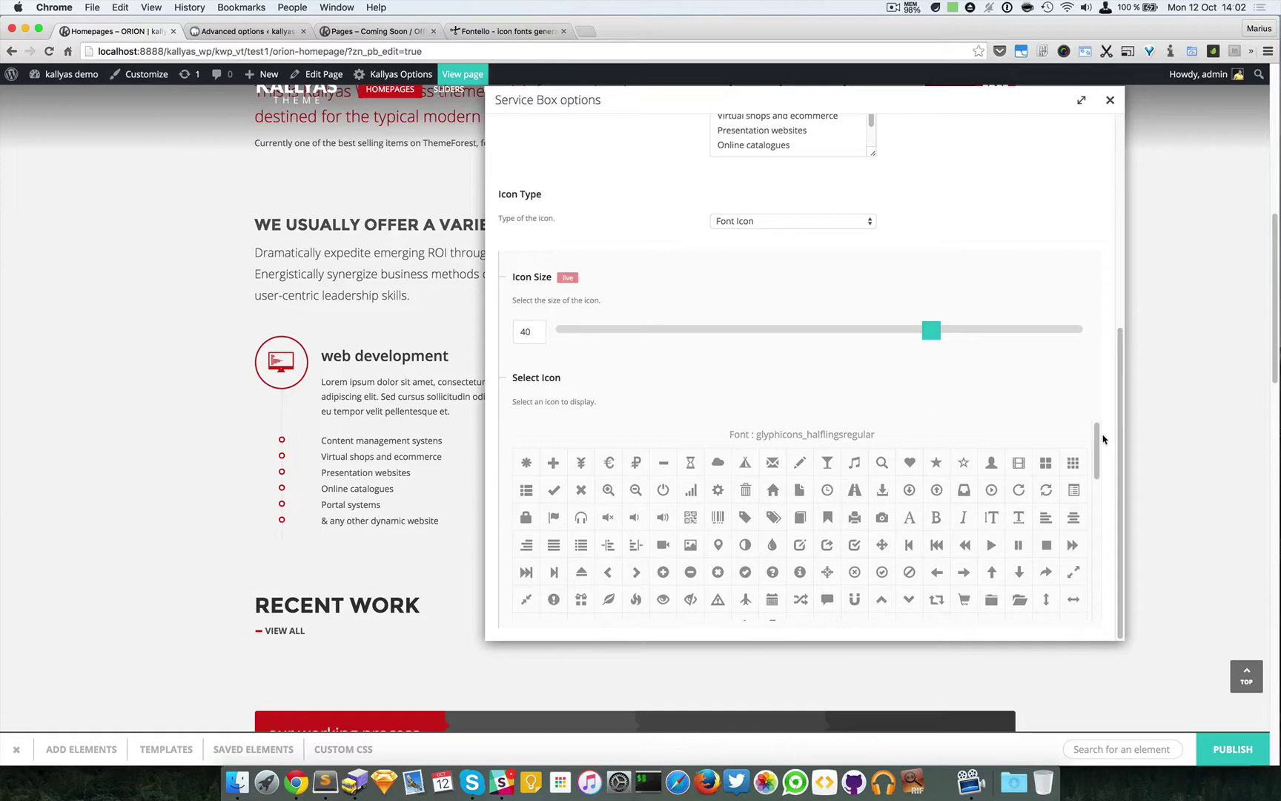
left_click_drag(1096, 438, 1098, 542)
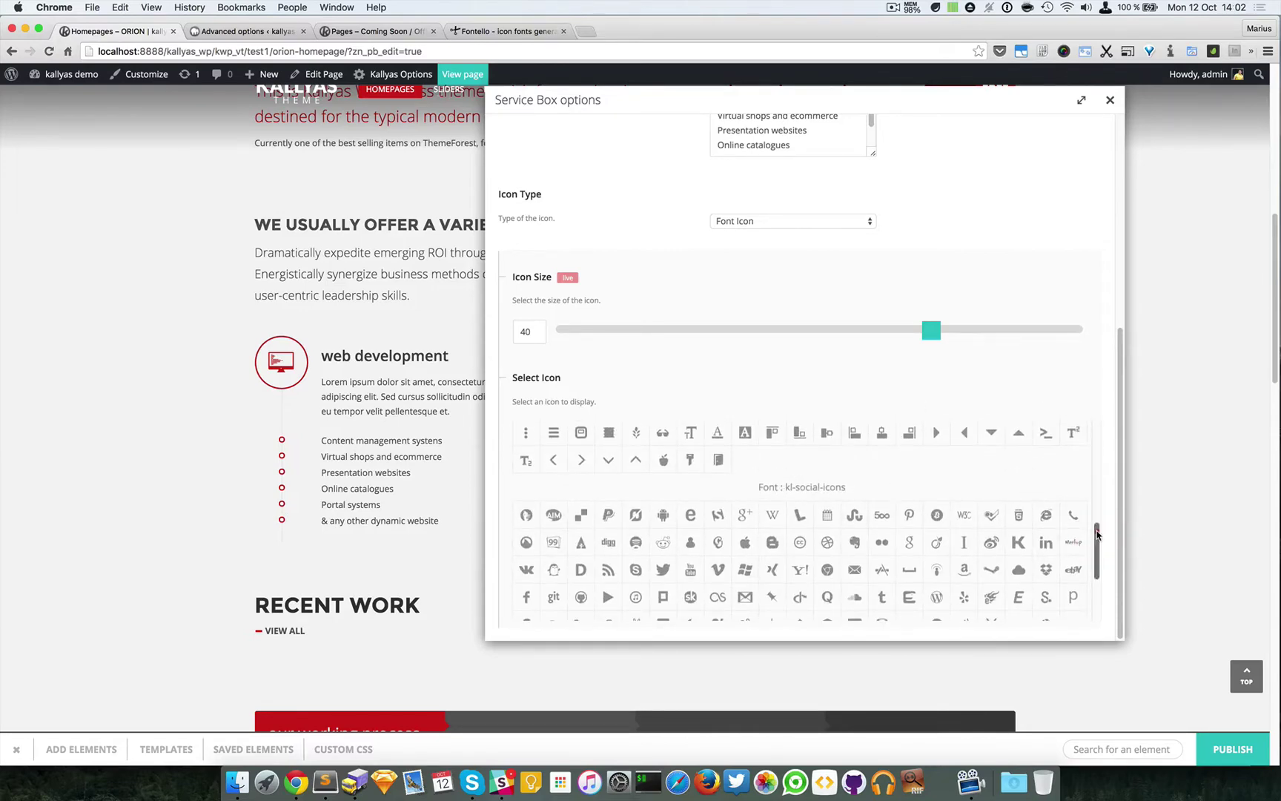
scroll(1097, 535, "down", 3)
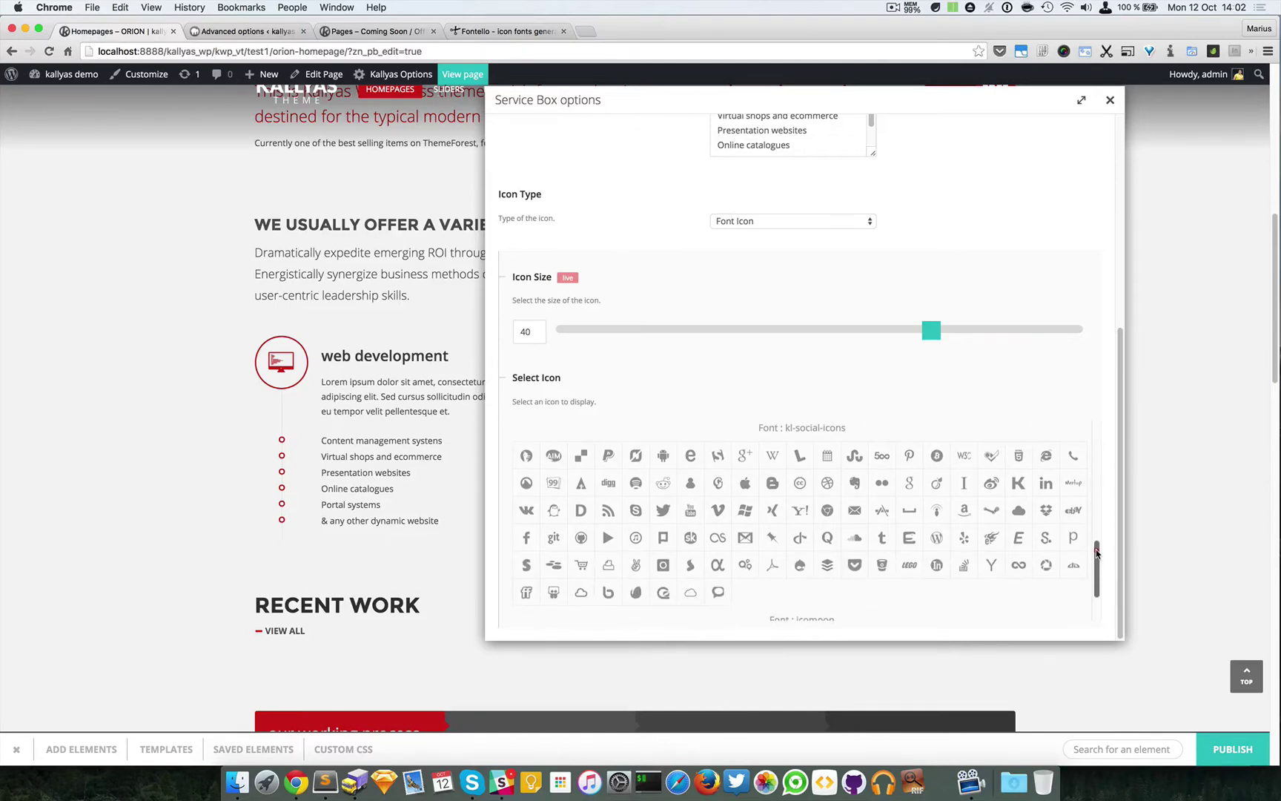
scroll(1101, 499, "up", 5)
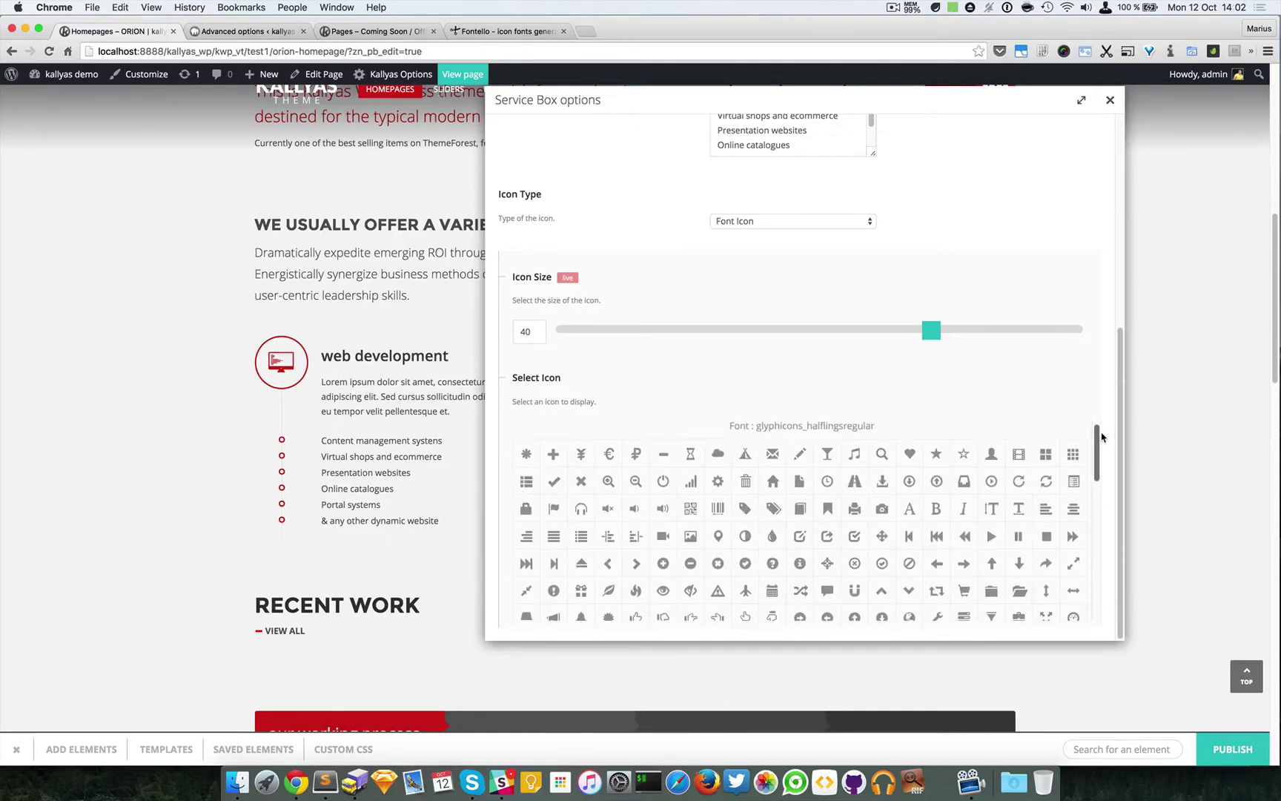
scroll(1101, 434, "down", 1)
left_click(1101, 443)
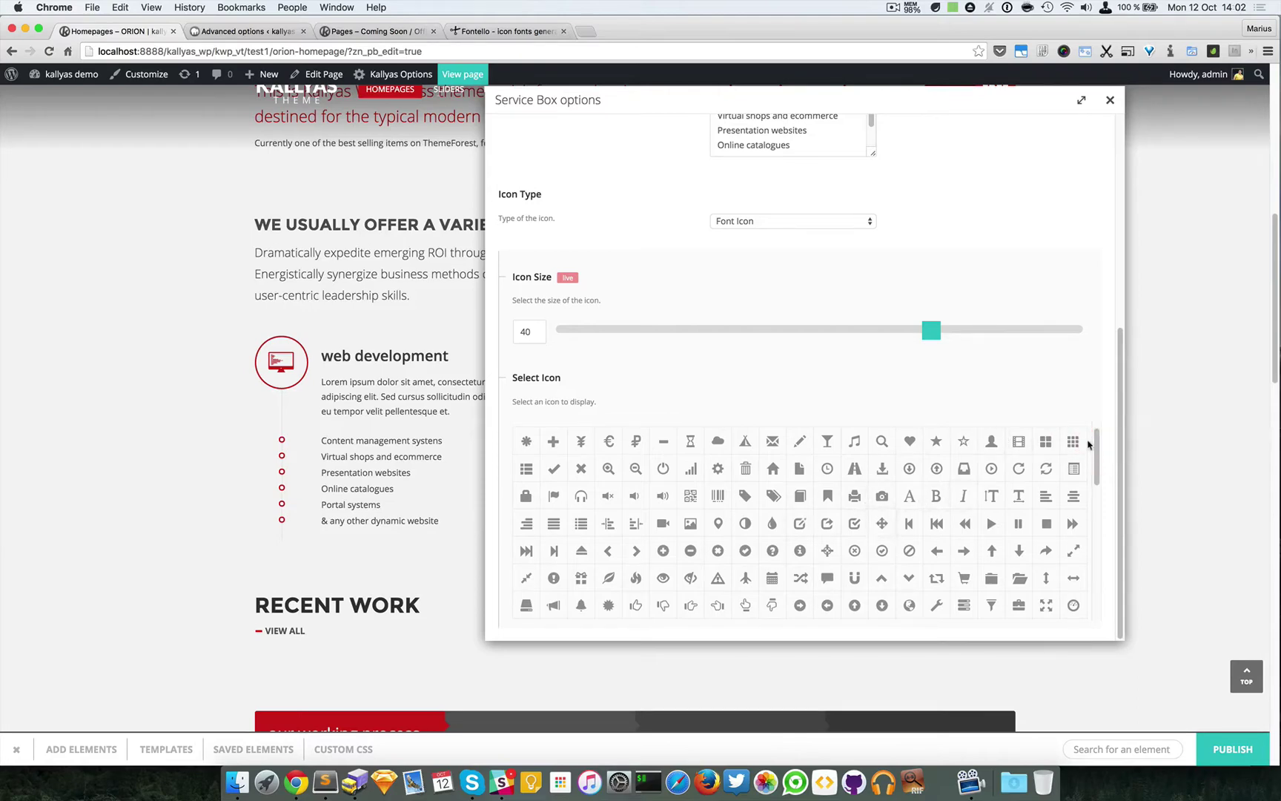
left_click_drag(1097, 447, 1118, 584)
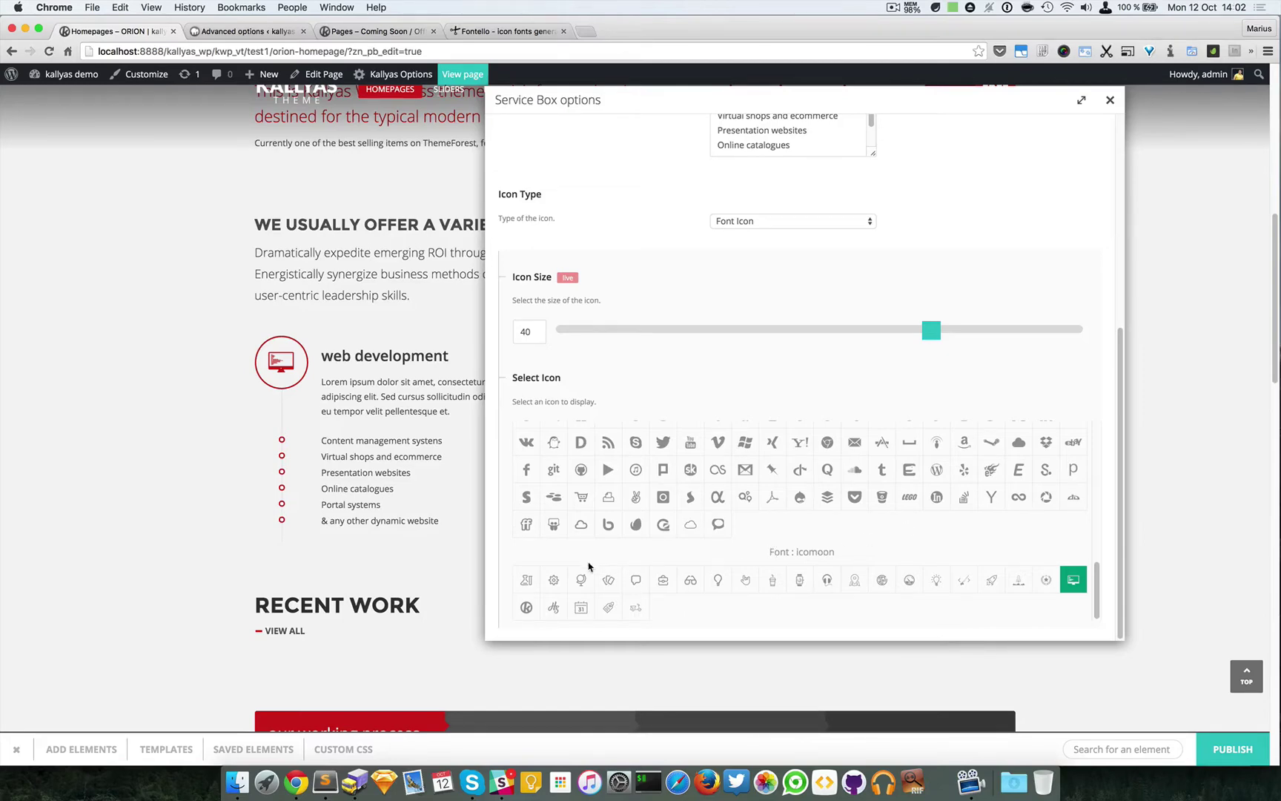
left_click(241, 34)
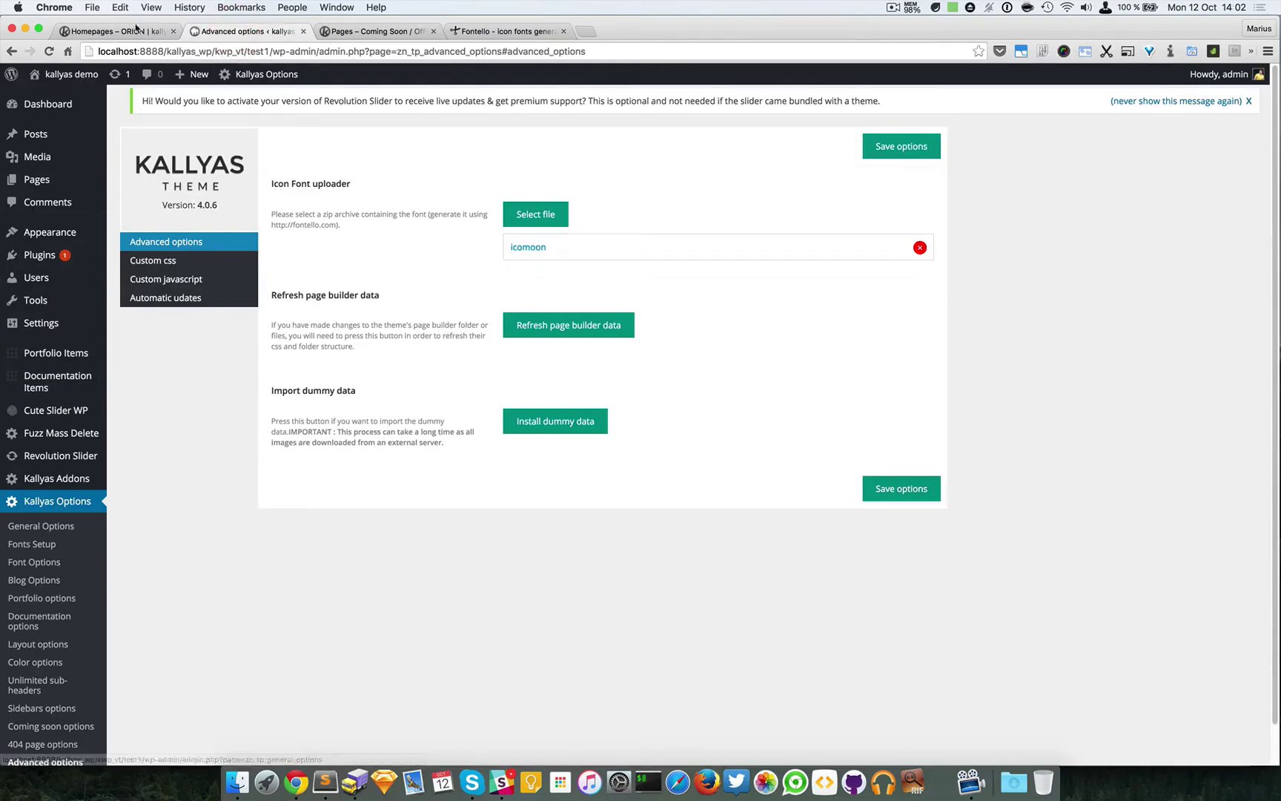
left_click(132, 31)
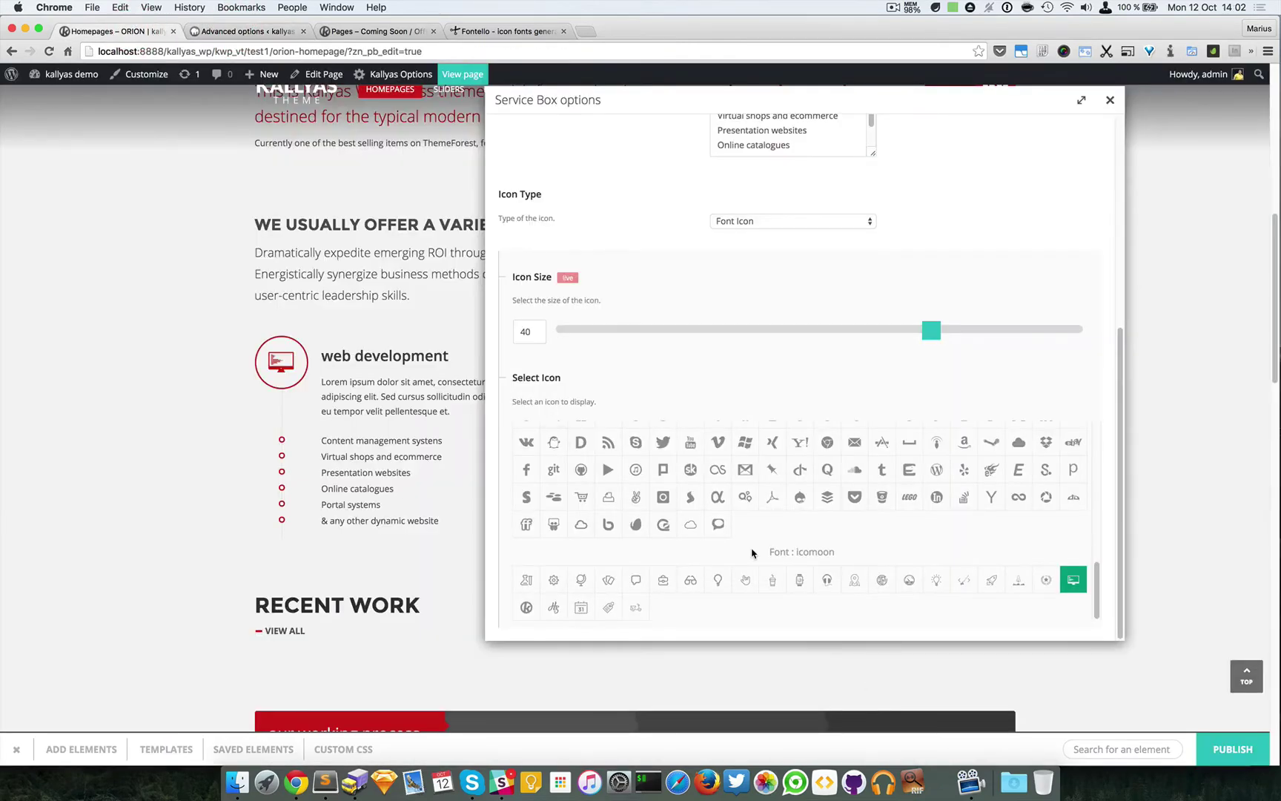
Try the icomoon gear, cup and watch icons, set size 41, then apply another icomoon icon.
left_click(555, 585)
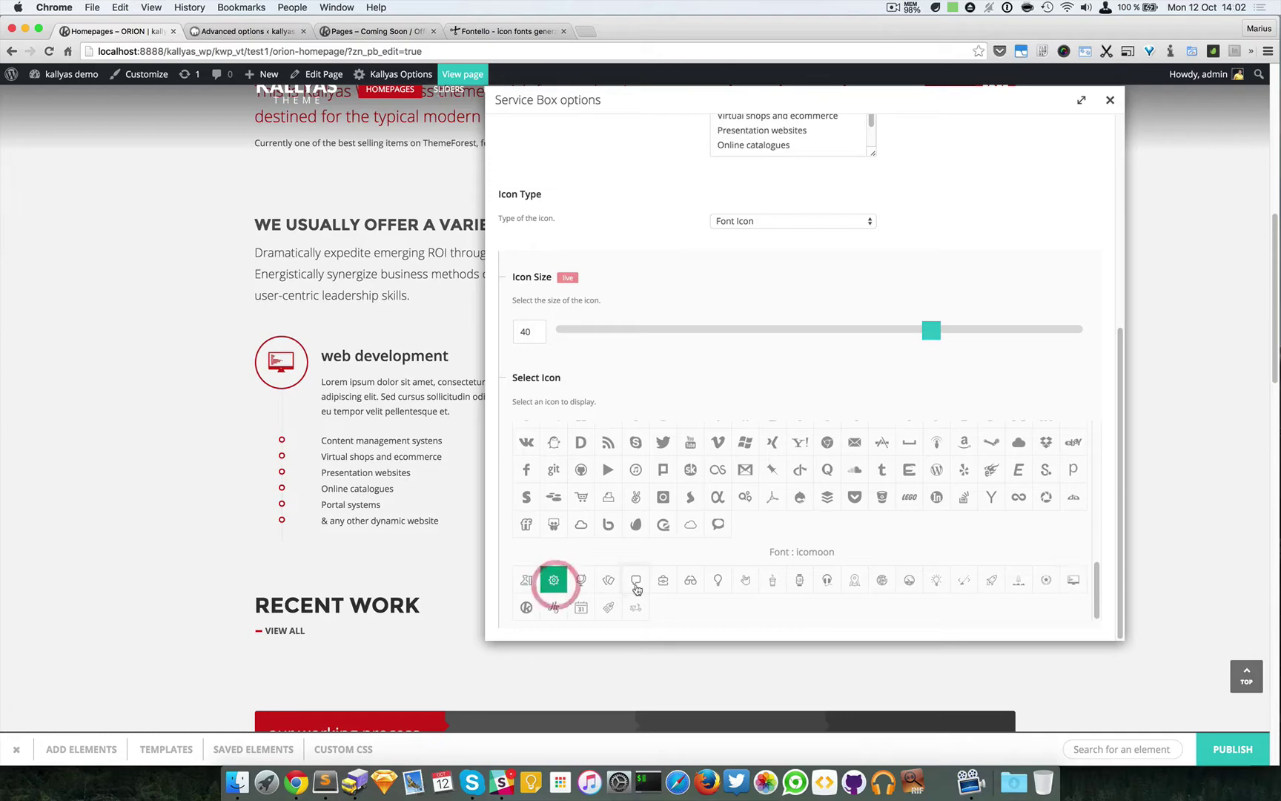
left_click(771, 581)
left_click(800, 581)
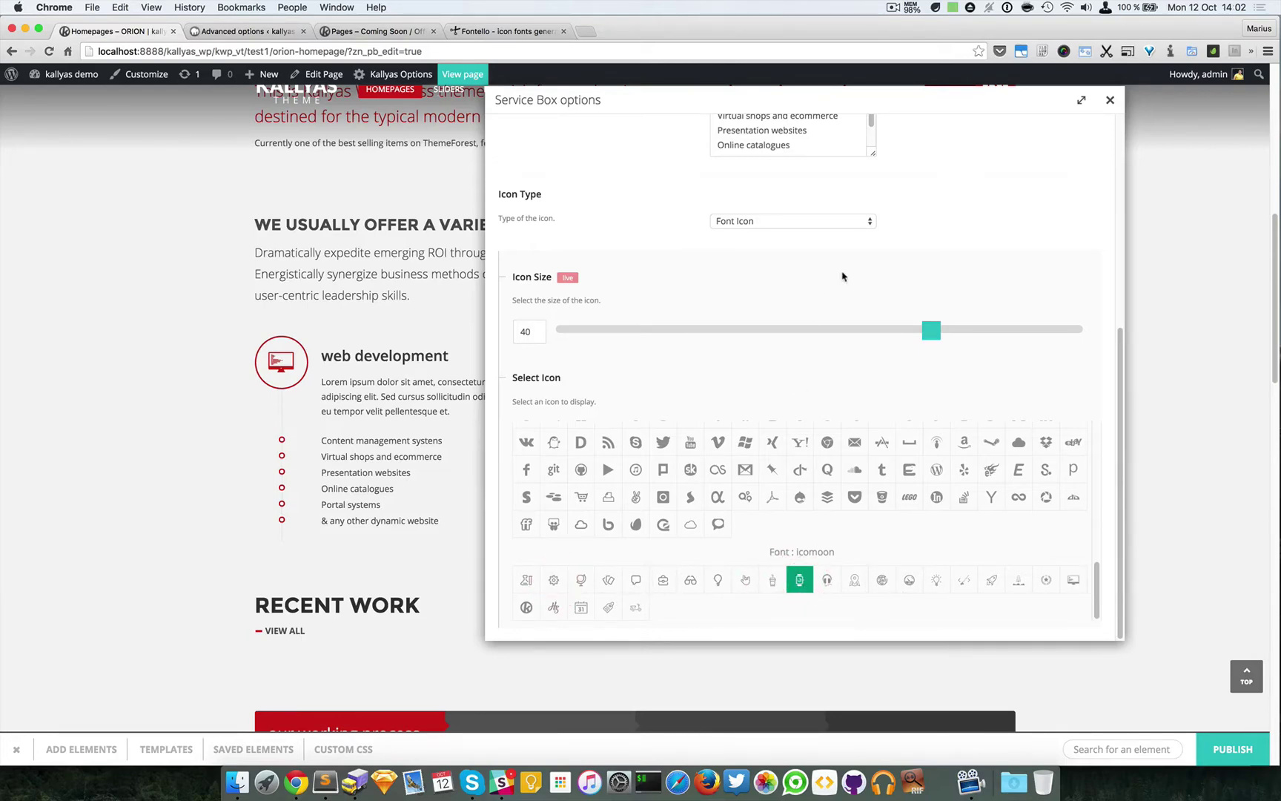
mouse_move(935, 330)
left_mouse_down()
mouse_move(1001, 330)
mouse_move(880, 330)
mouse_move(996, 331)
mouse_move(954, 332)
left_mouse_up()
left_click(949, 331)
left_click(940, 330)
left_click(881, 580)
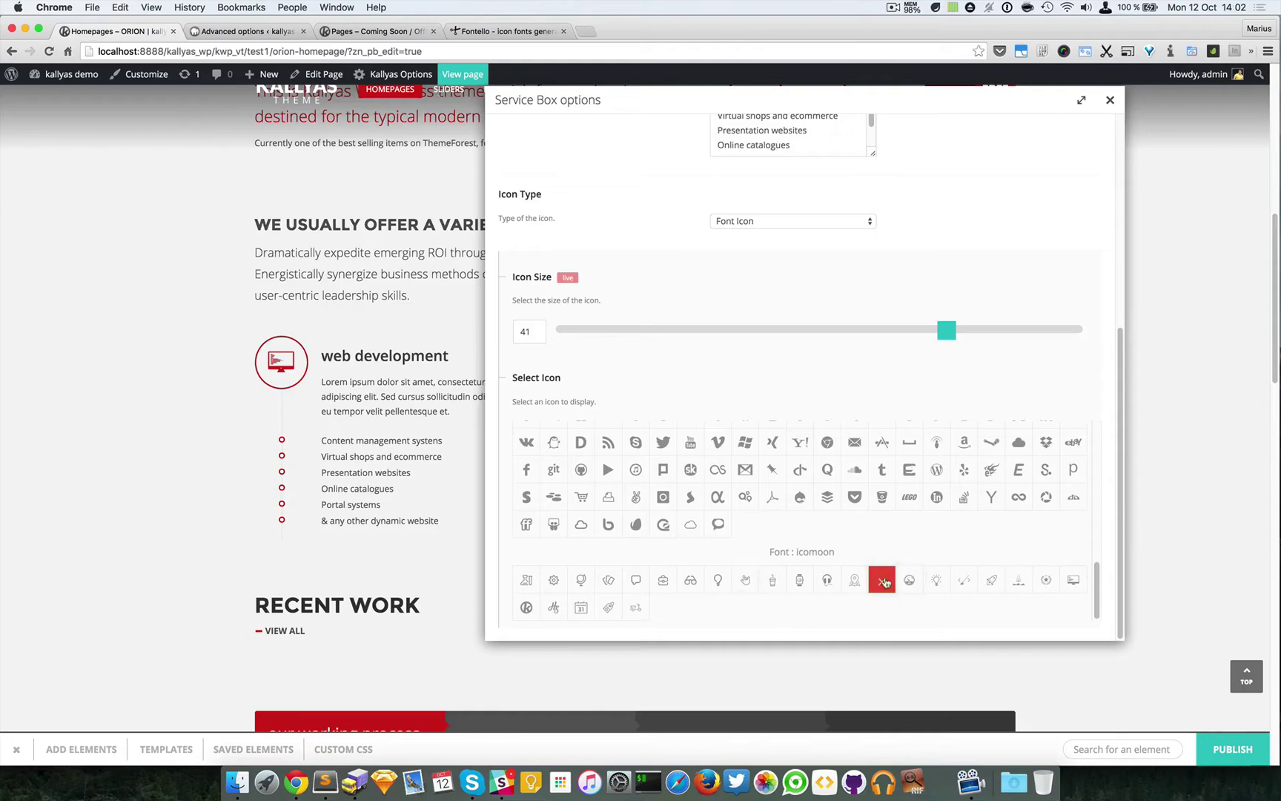
left_click(1109, 99)
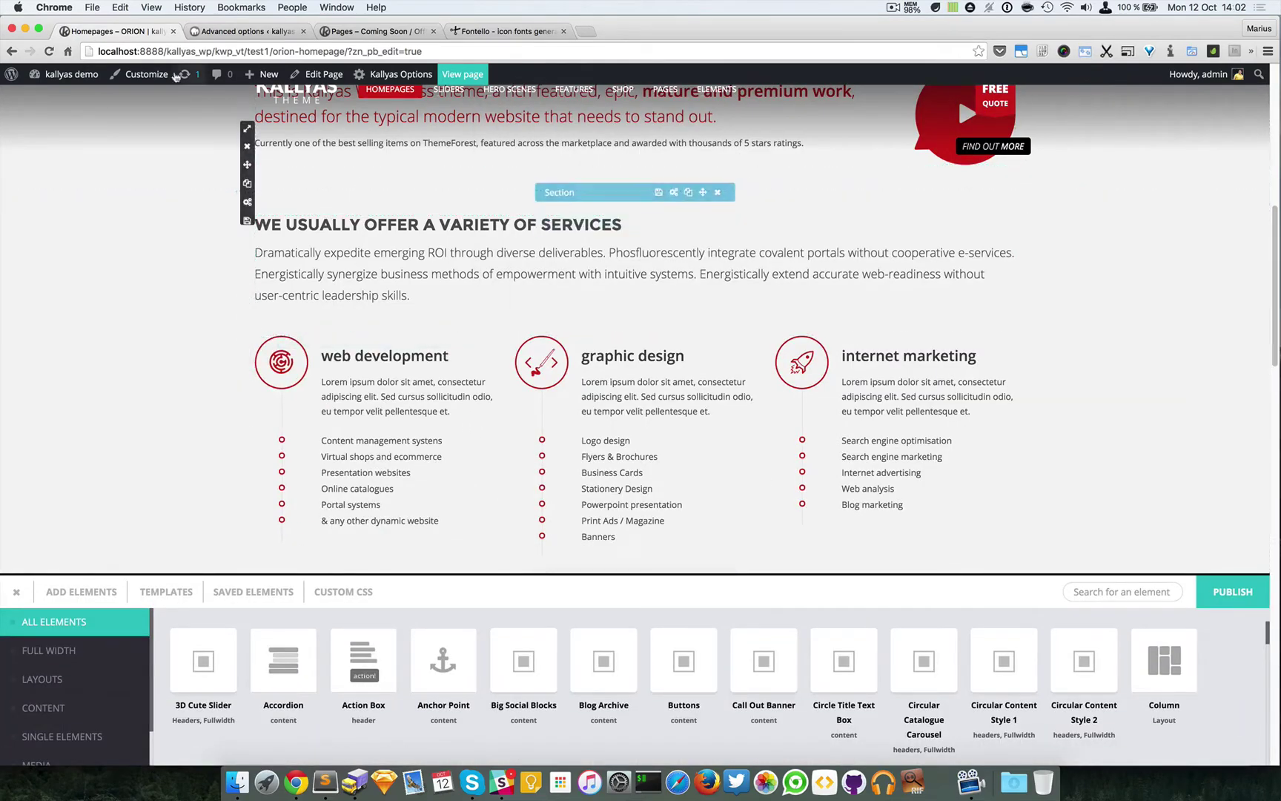
Check the Fontello generator and the fontello.com hint in Kallyas advanced options.
left_click(209, 31)
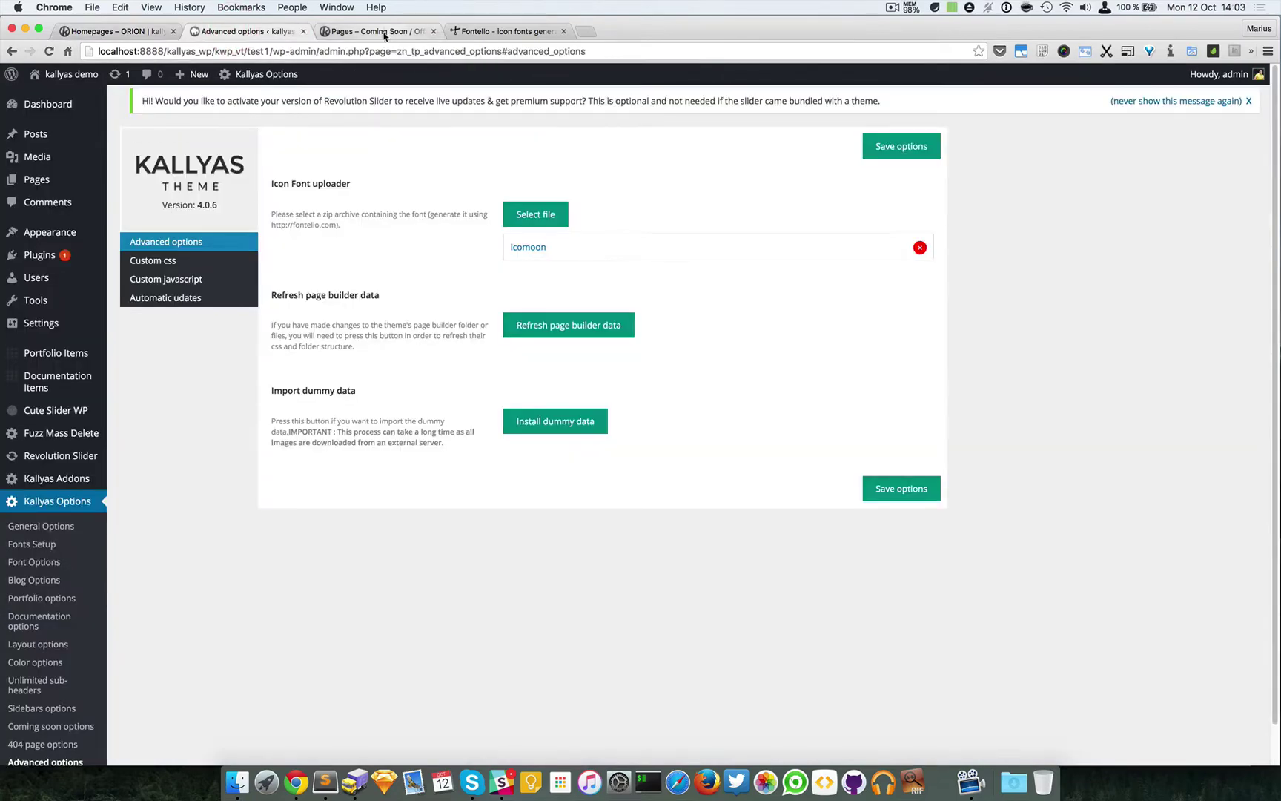
left_click(465, 30)
left_click(247, 29)
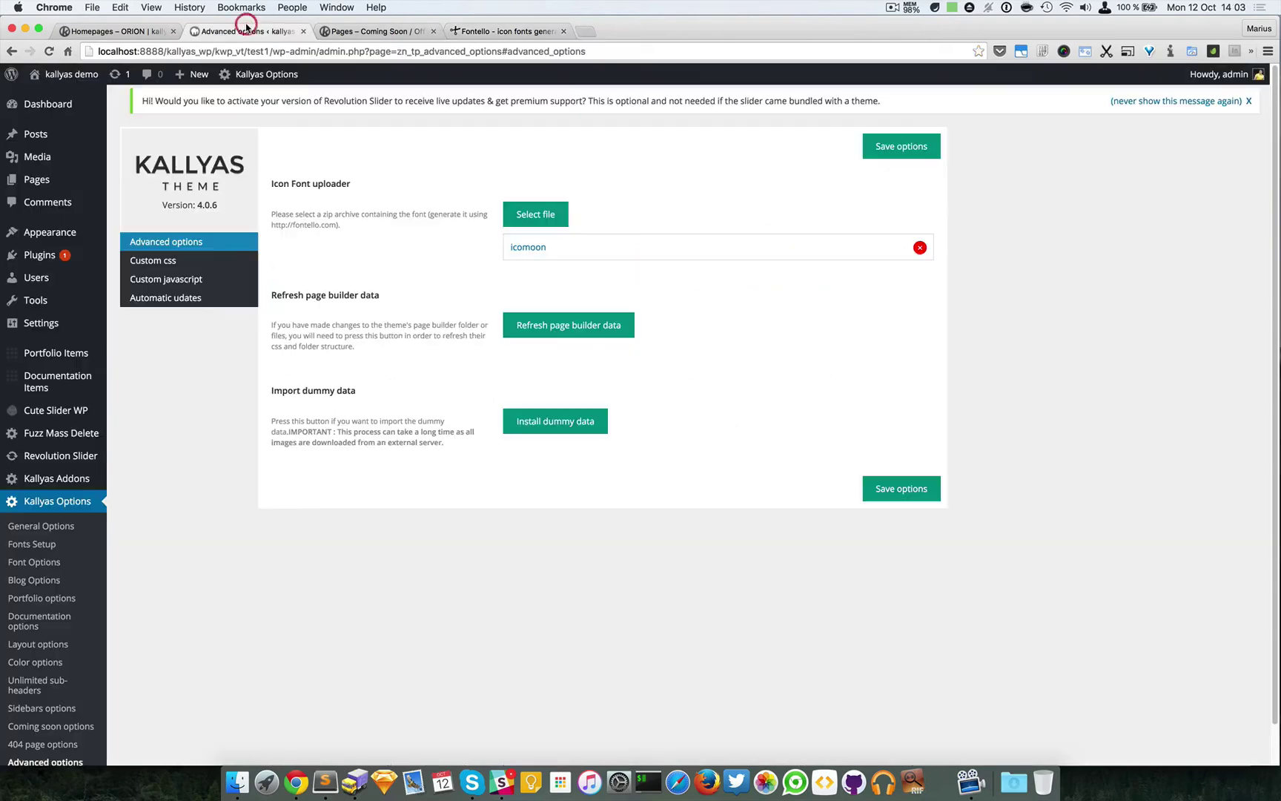
left_click_drag(271, 225, 336, 224)
left_click(479, 32)
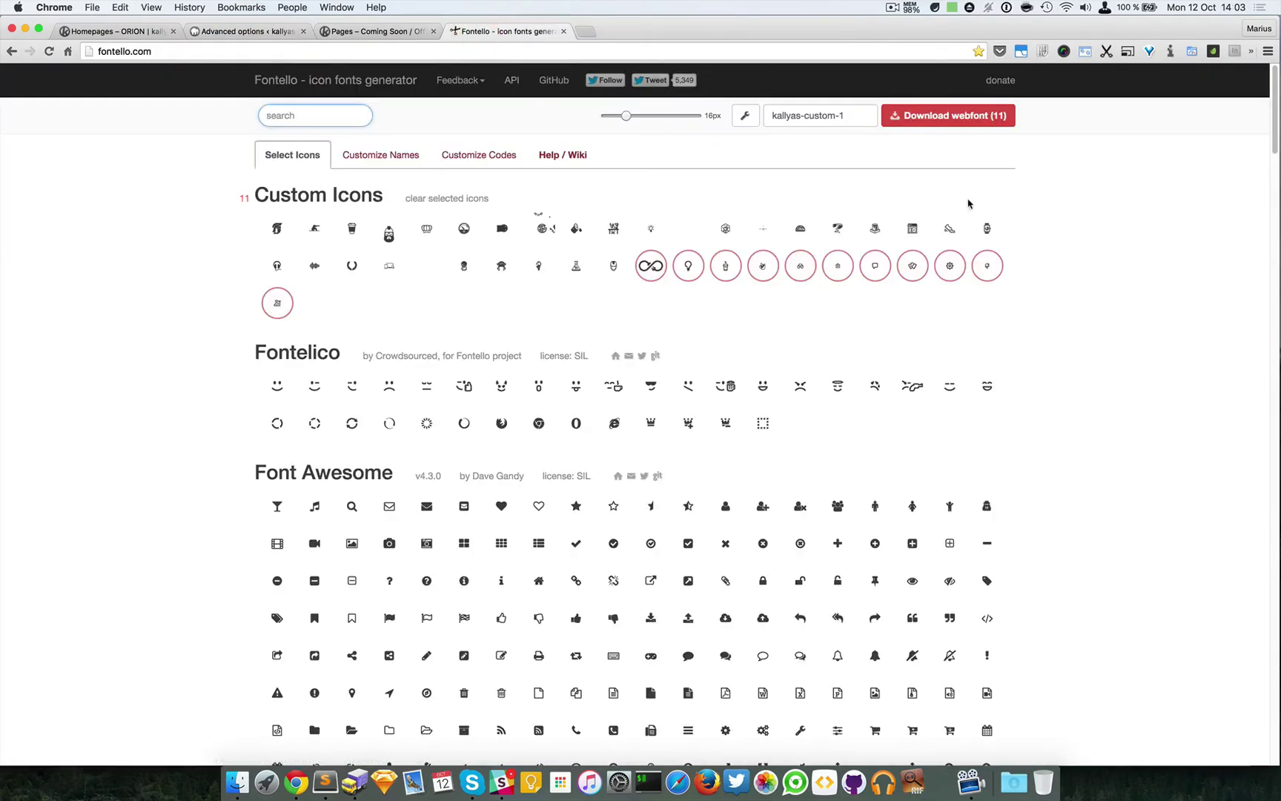
In a new tab, search Google for icomoon.io and open the IcoMoon site.
left_click(585, 33)
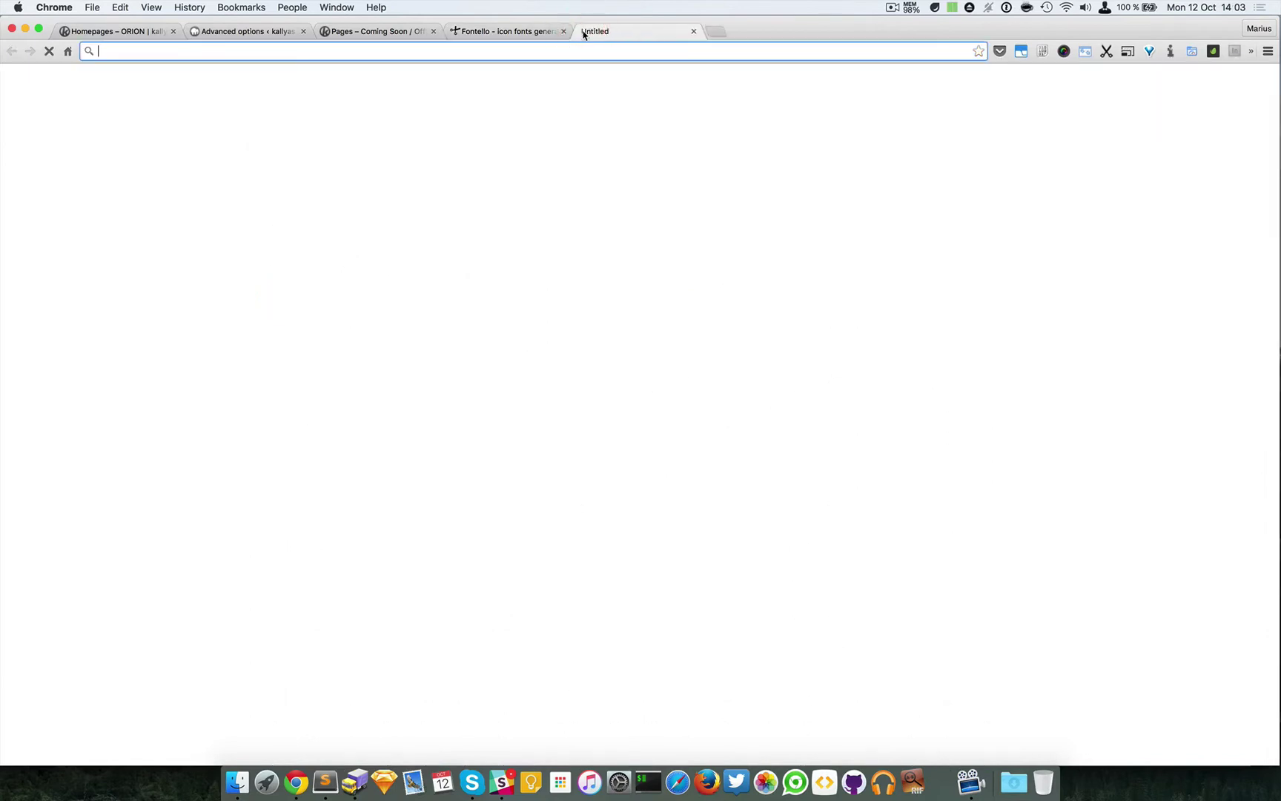
type("ico")
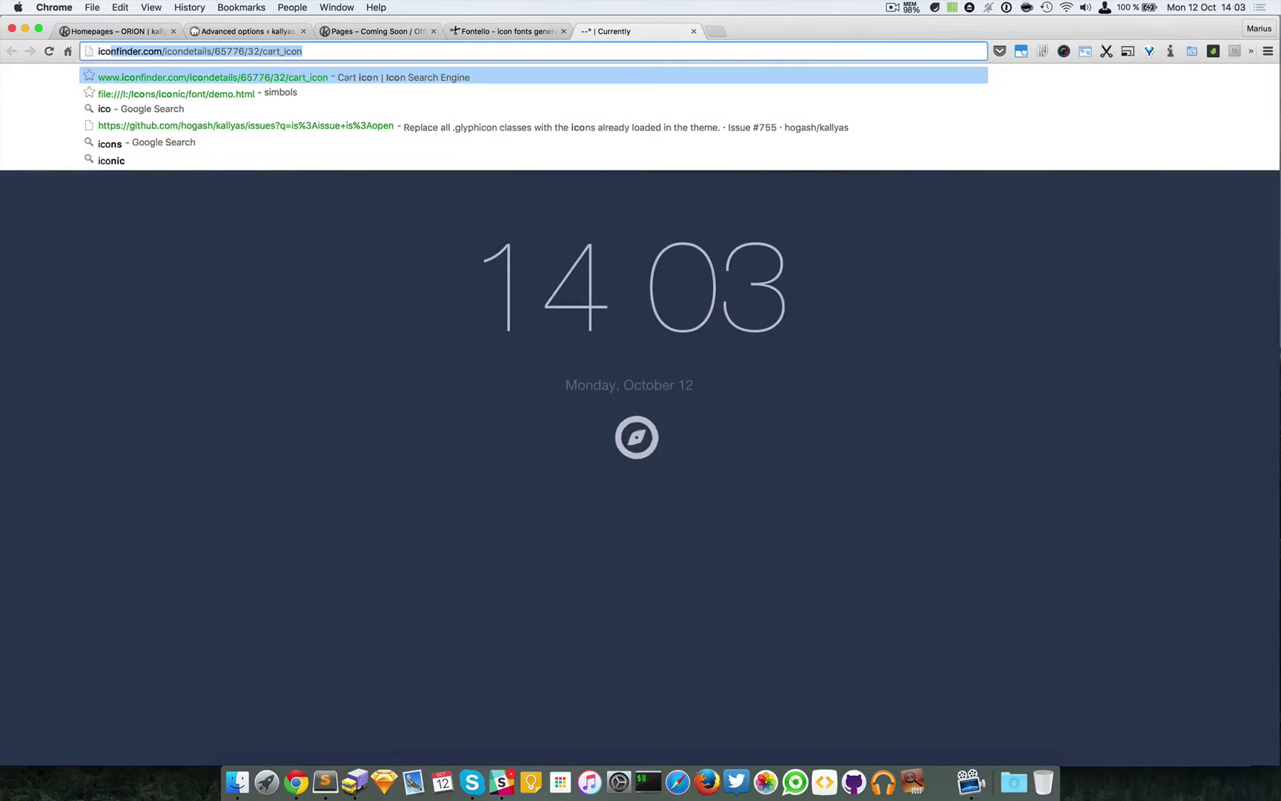
type("moon.")
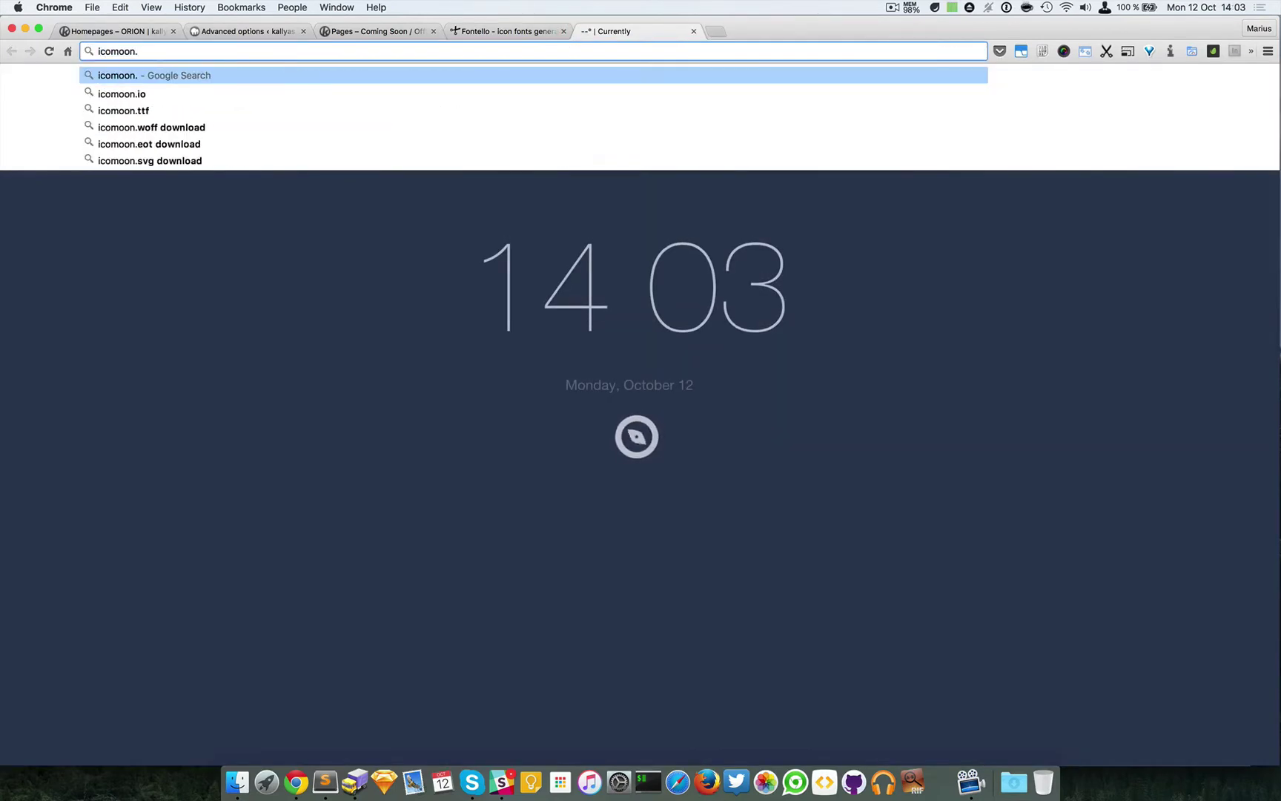
key("Down")
key("Return")
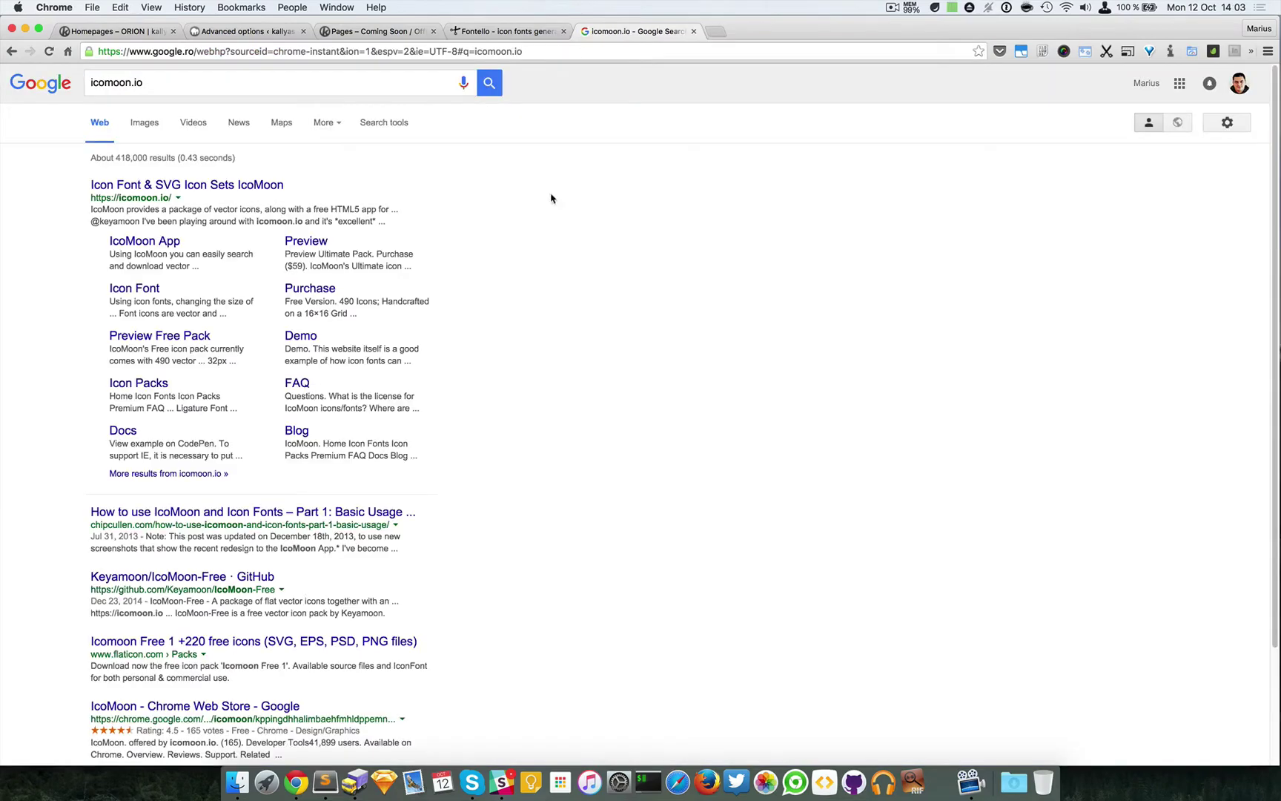
left_click(255, 186)
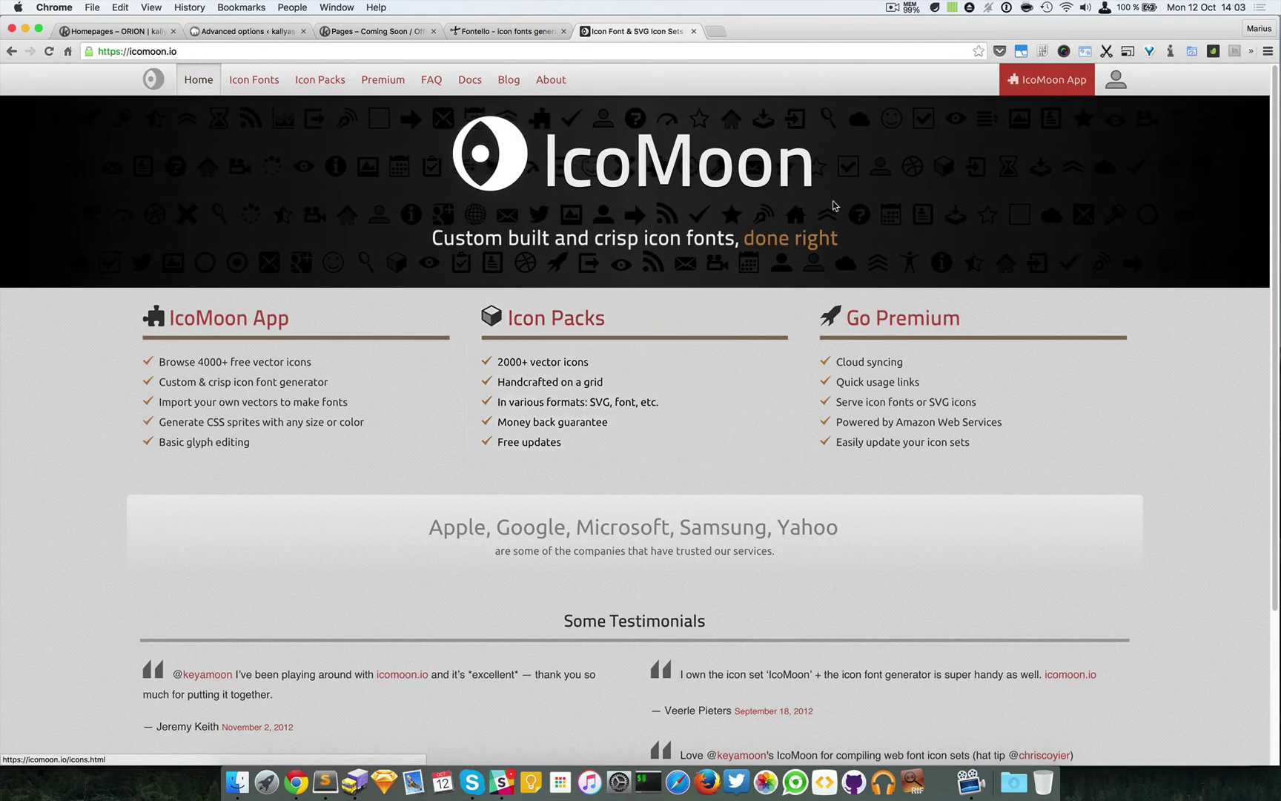
Launch the IcoMoon App from the IcoMoon homepage.
left_click(1023, 80)
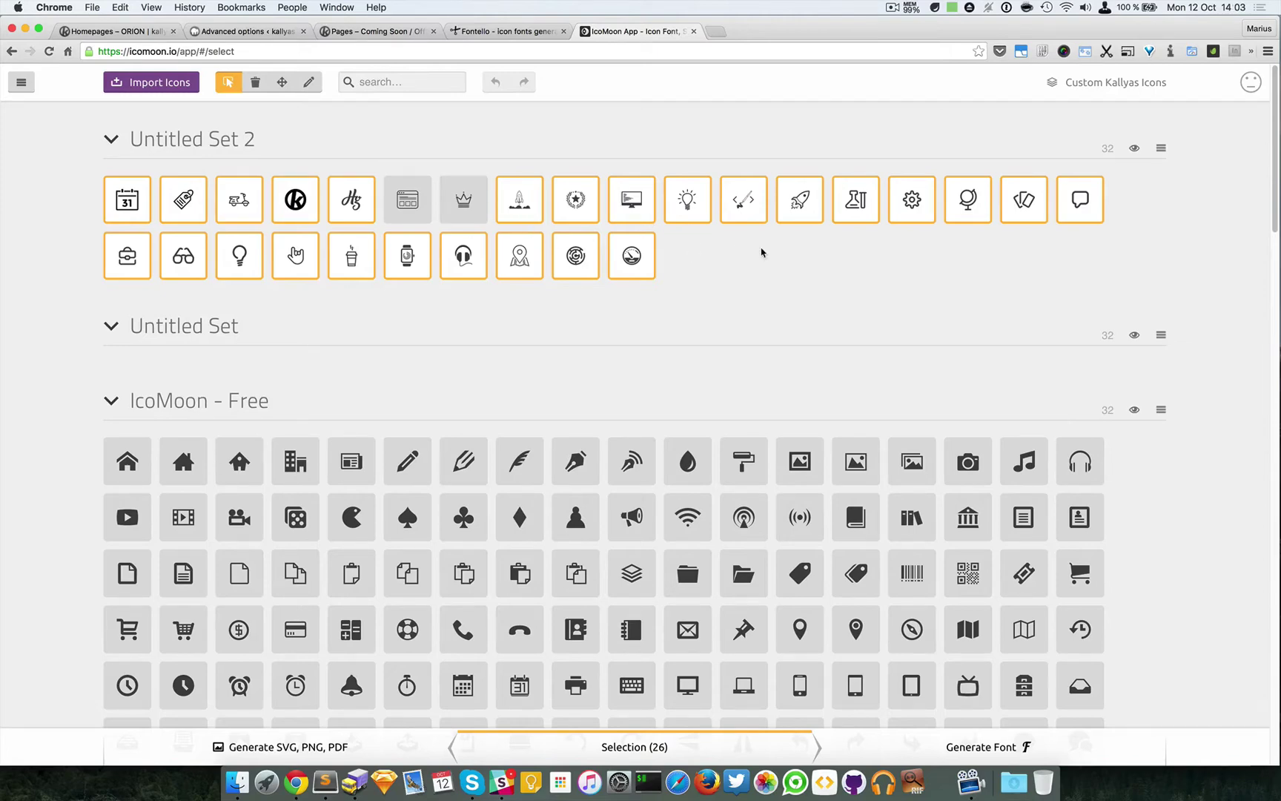
Add the YouTube, Steam, Steam square and GitHub icons to the selection.
scroll(601, 309, "down", 5)
scroll(281, 324, "down", 5)
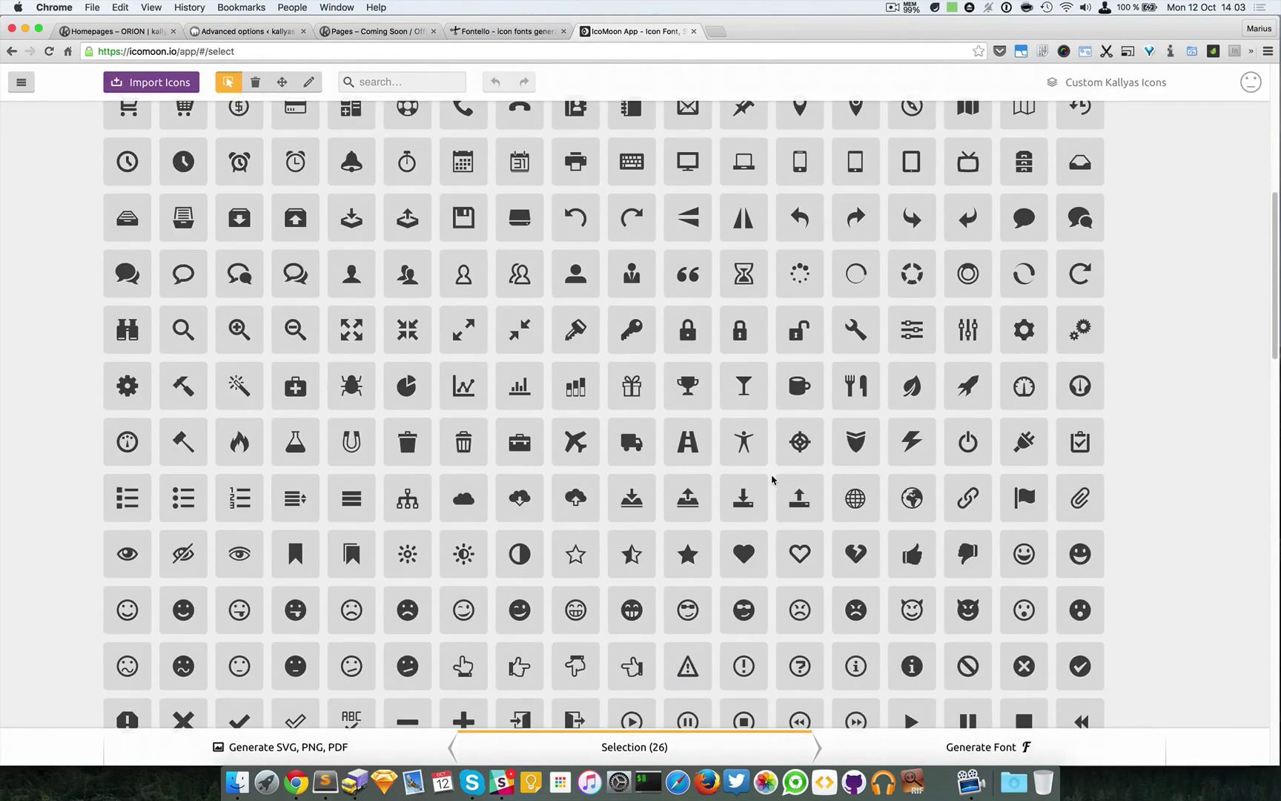
scroll(771, 480, "down", 8)
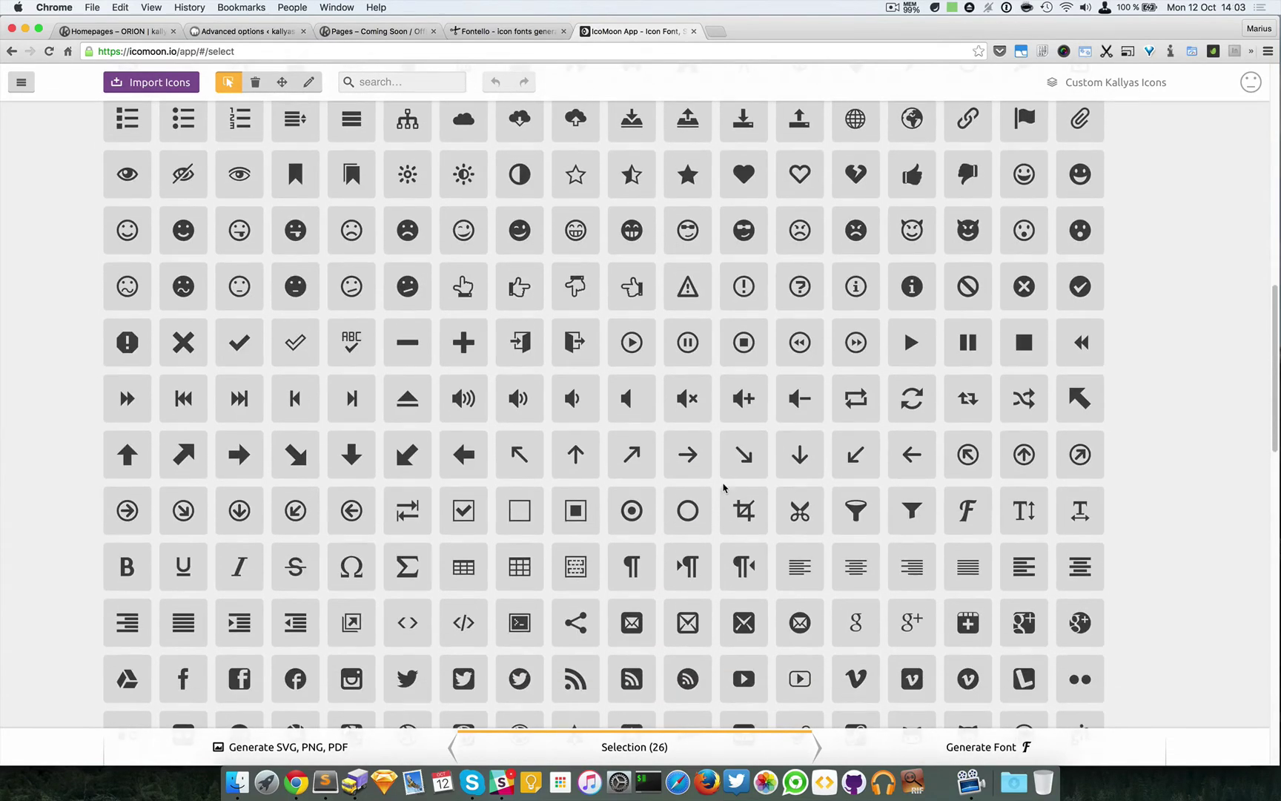
scroll(724, 487, "down", 1)
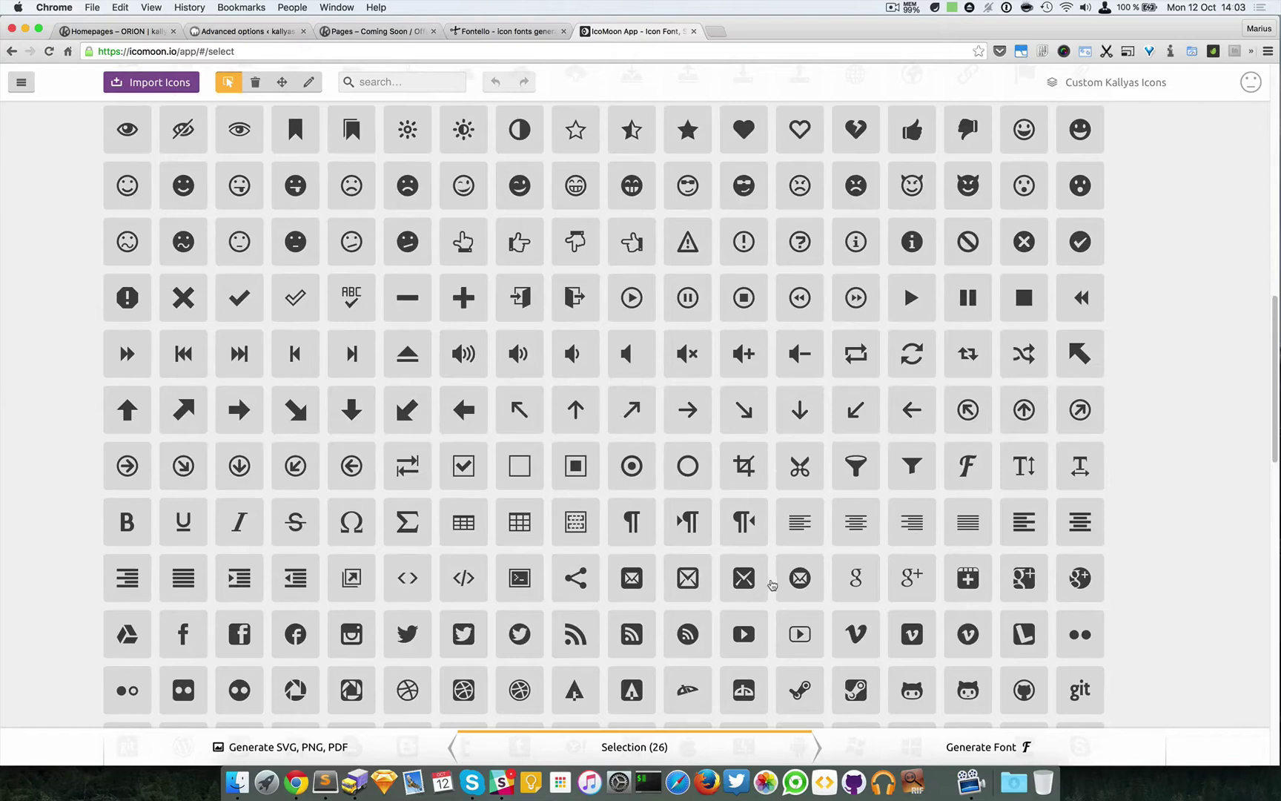
scroll(771, 585, "down", 2)
left_click(800, 520)
left_click(801, 577)
left_click(859, 578)
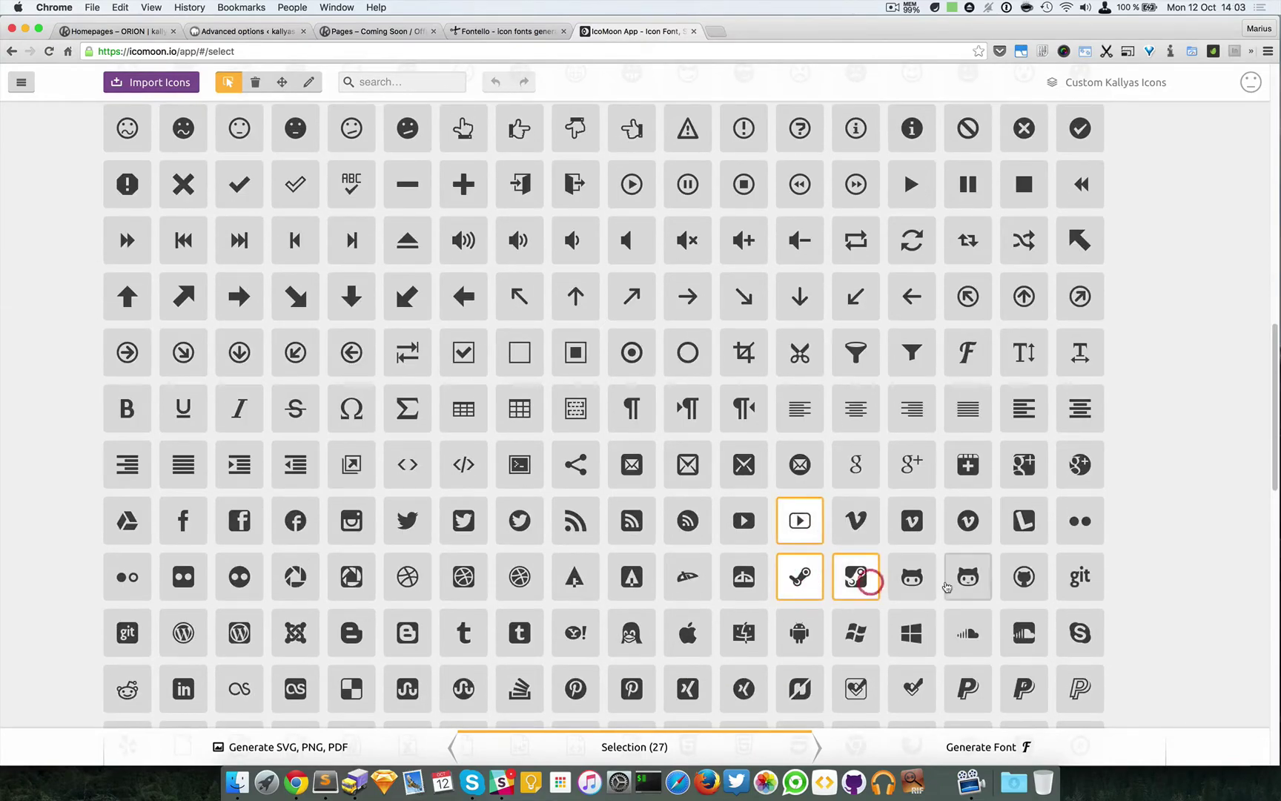
left_click(960, 584)
left_click(1072, 576)
Deselect every icon in Untitled Set 2.
scroll(1071, 574, "up", 6)
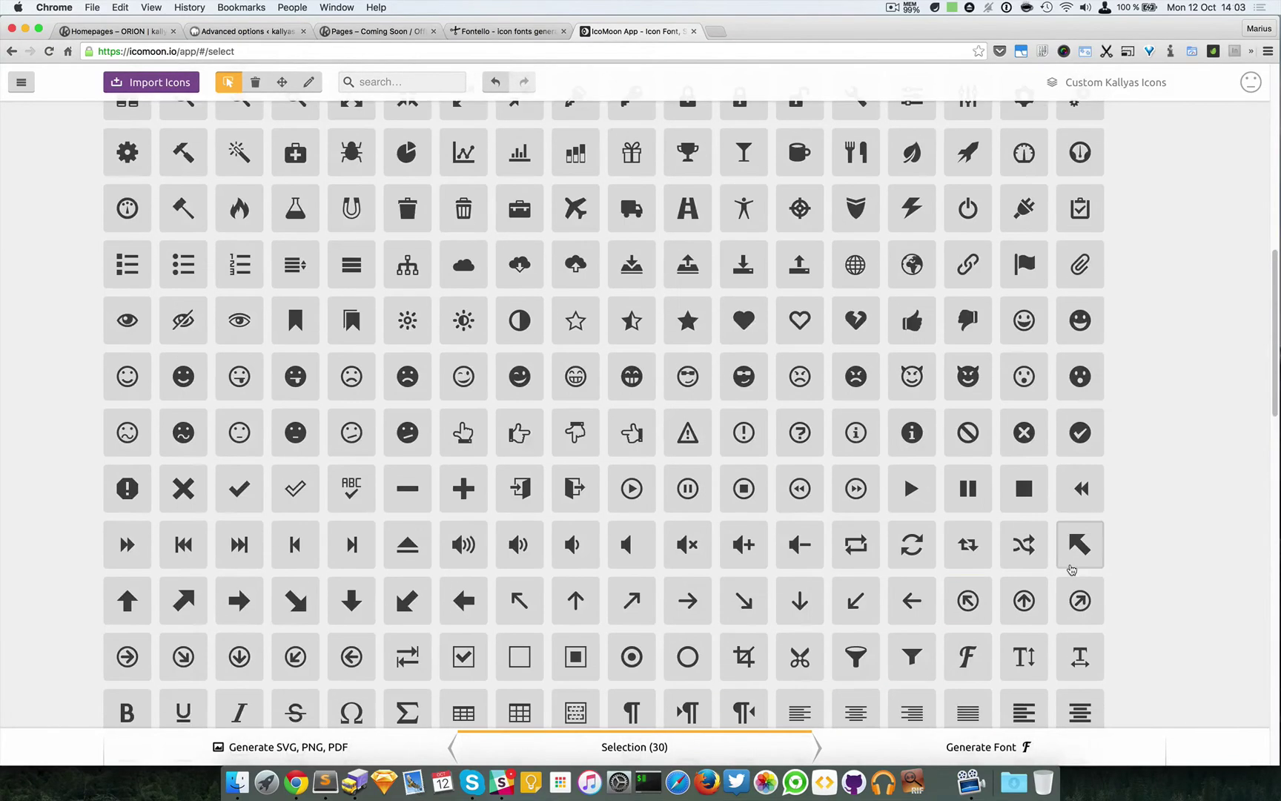
scroll(940, 586, "up", 14)
scroll(815, 370, "down", 2)
scroll(727, 229, "up", 2)
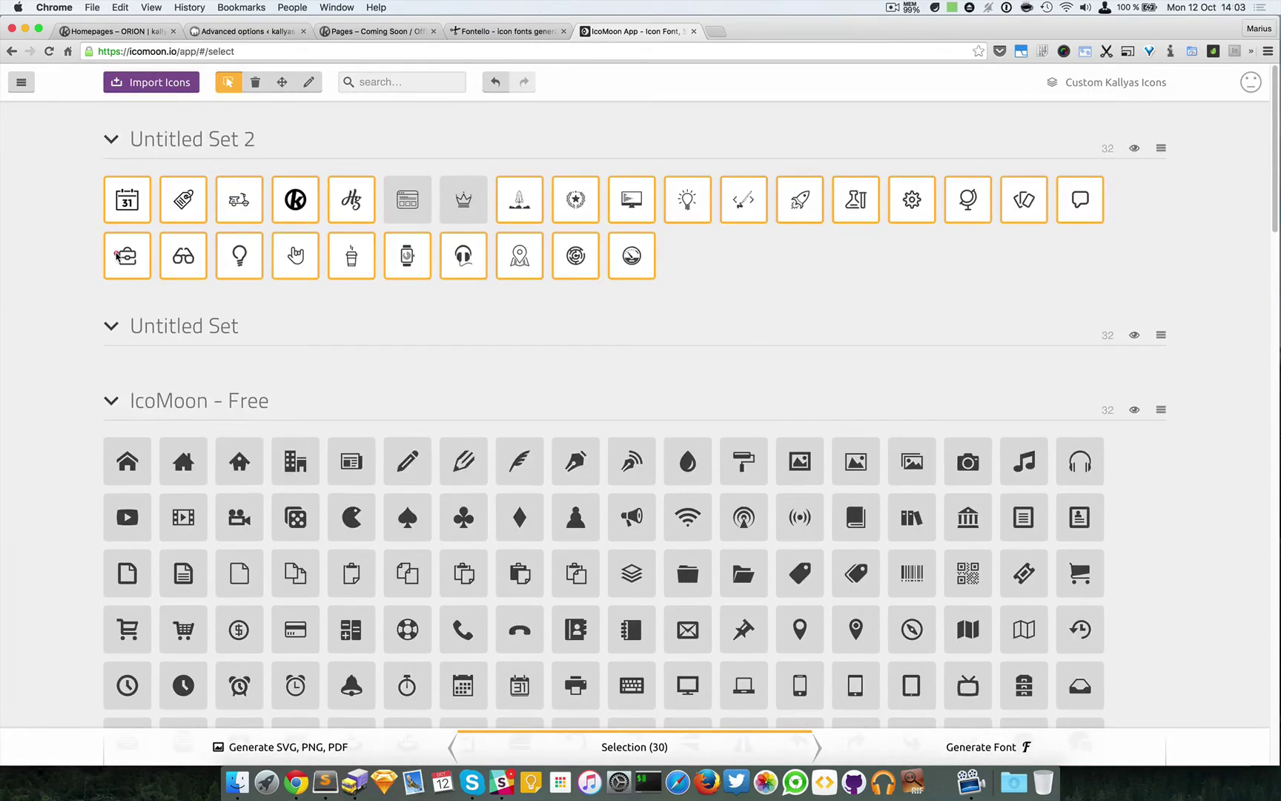
mouse_move(133, 259)
left_mouse_down()
mouse_move(517, 263)
mouse_move(617, 246)
left_mouse_up()
left_click_drag(528, 199, 1076, 198)
left_click_drag(352, 199, 134, 200)
Select the shopping-cart, history and QR-code icons from the free set.
scroll(1210, 394, "down", 3)
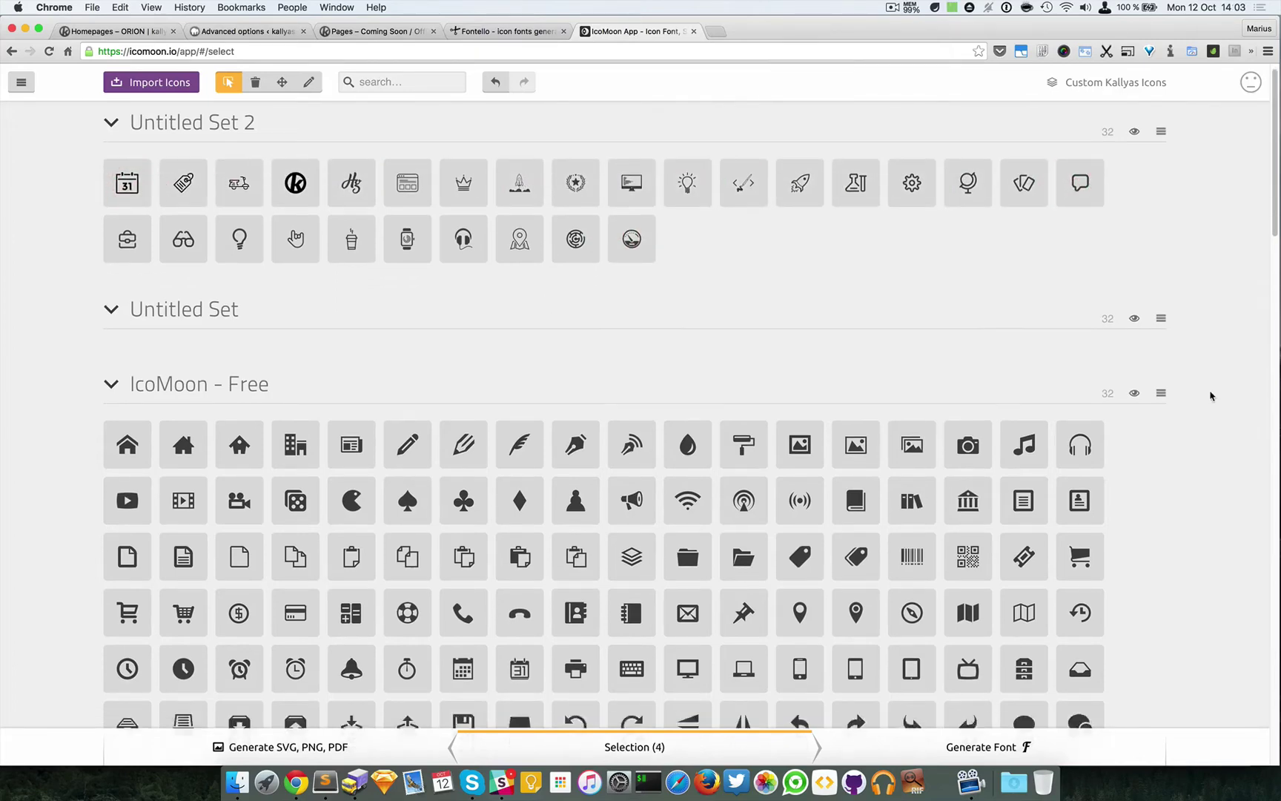
left_click(1079, 433)
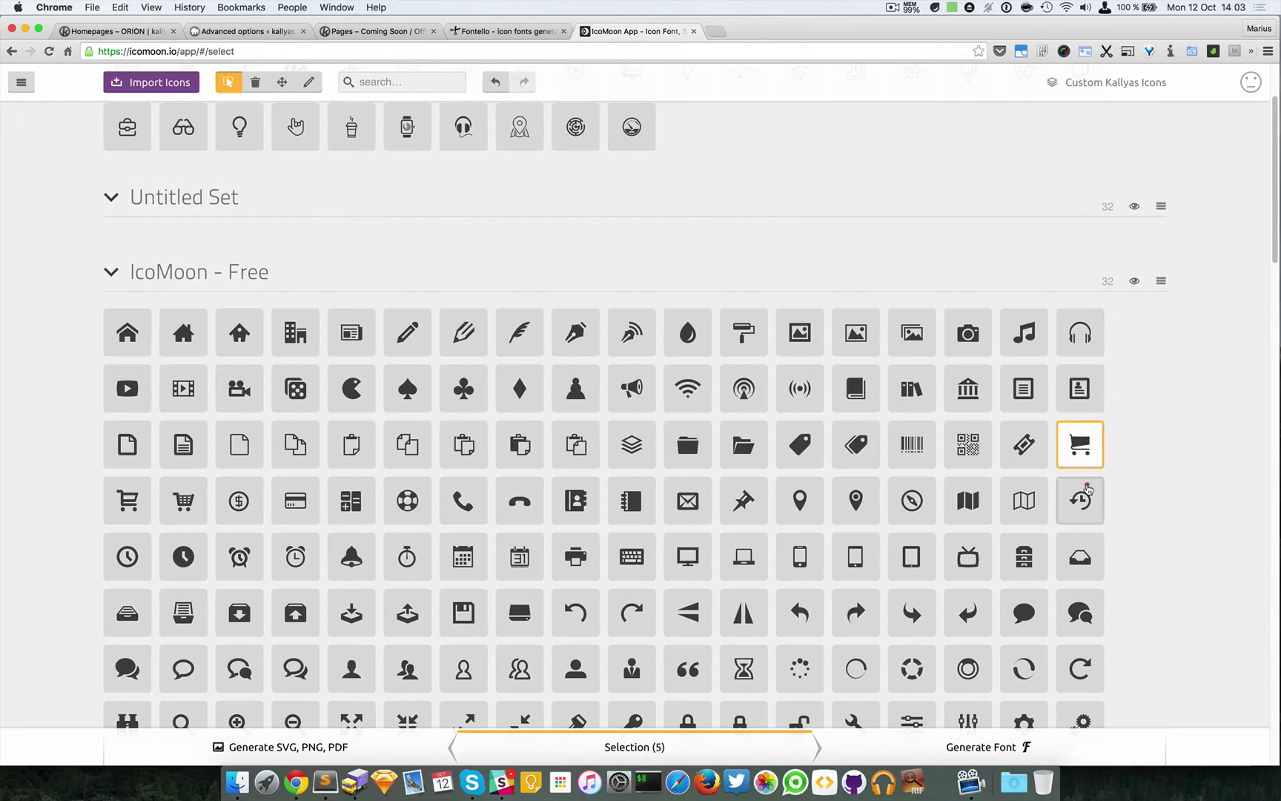
left_click(1082, 497)
left_click(967, 444)
scroll(1144, 476, "down", 1)
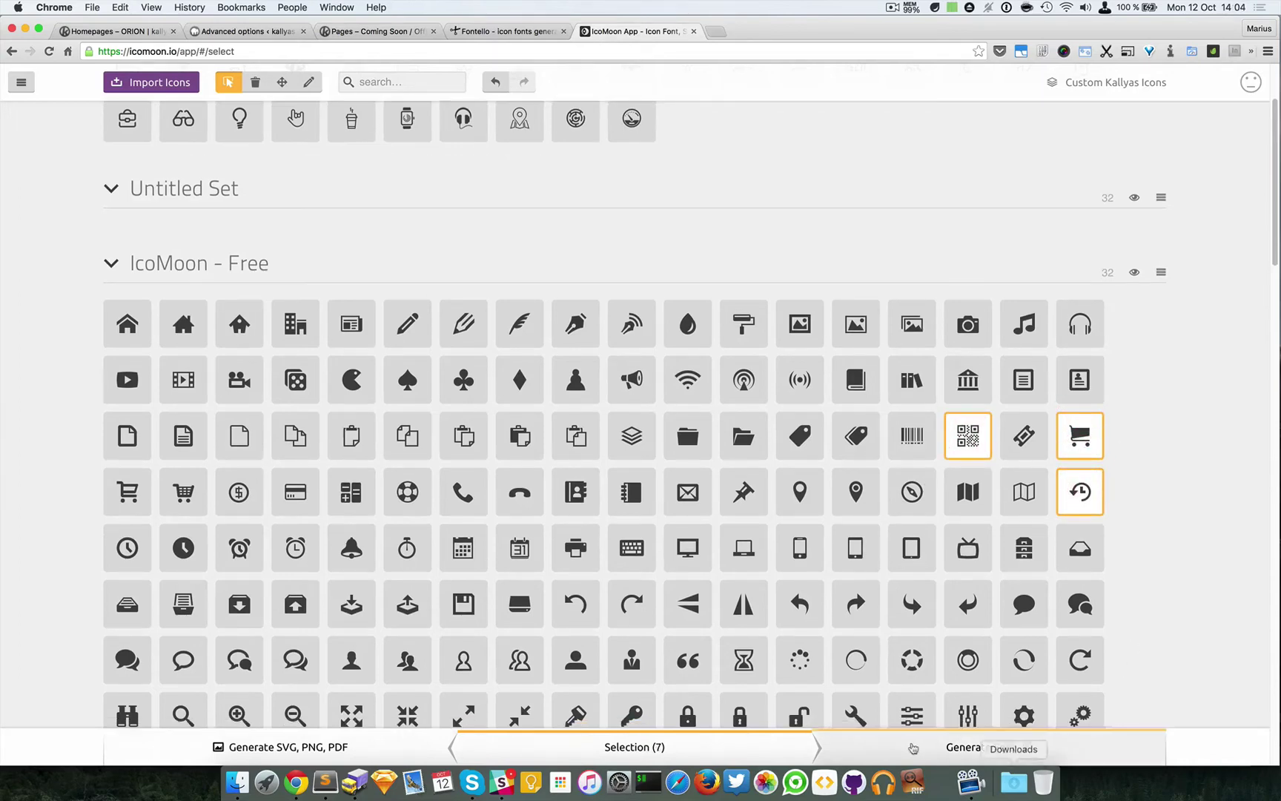
Generate the seven-glyph IcoMoon font (e800–e806), then switch to the Fontello tab.
left_click(1020, 747)
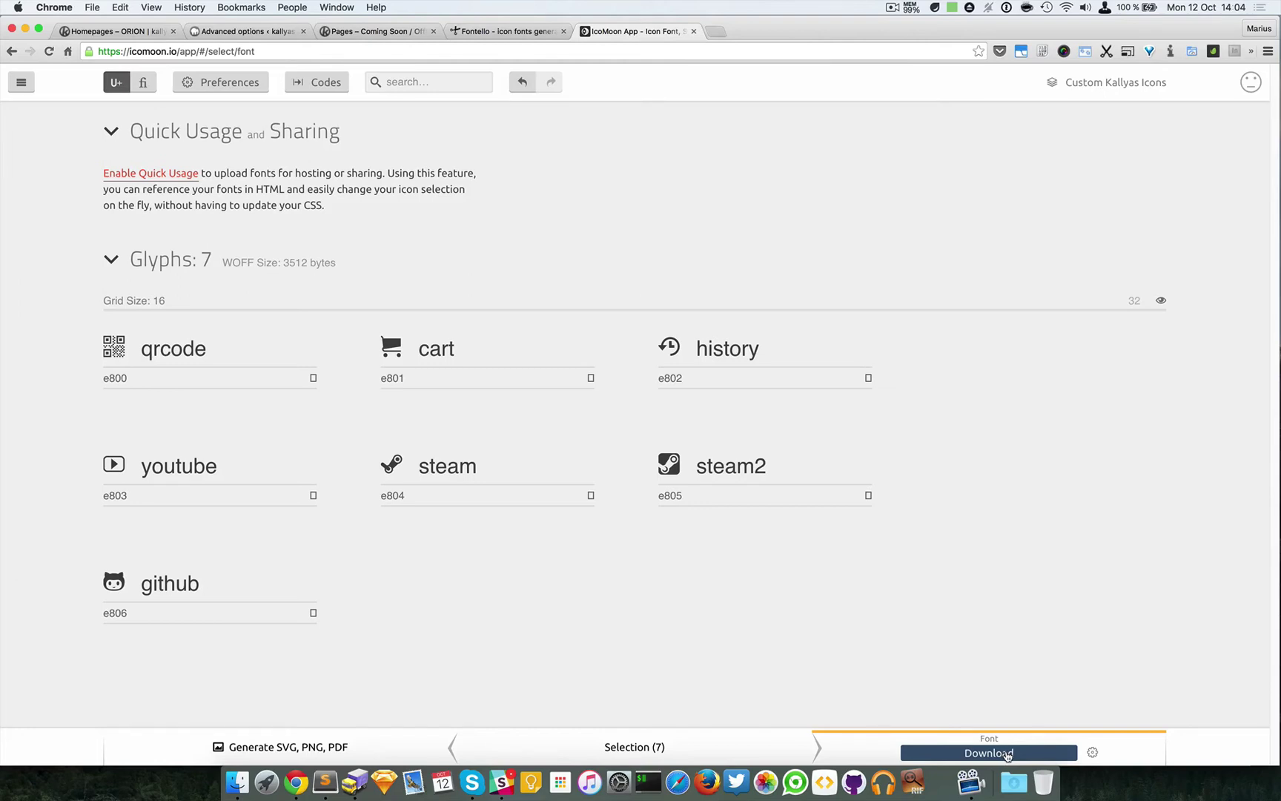
left_click(509, 31)
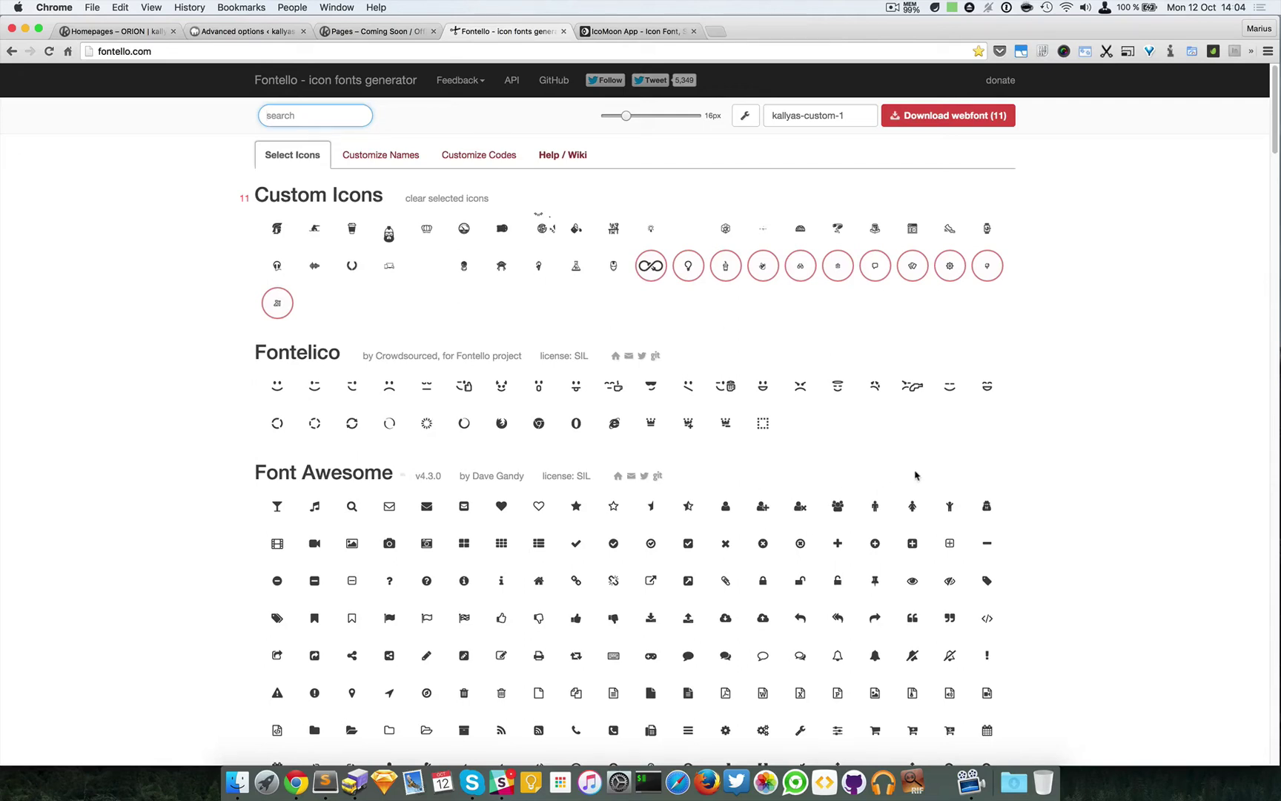
Browse Fontello's 11-icon kallyas-custom-1 selection, then return to the homepage page builder.
scroll(914, 475, "down", 10)
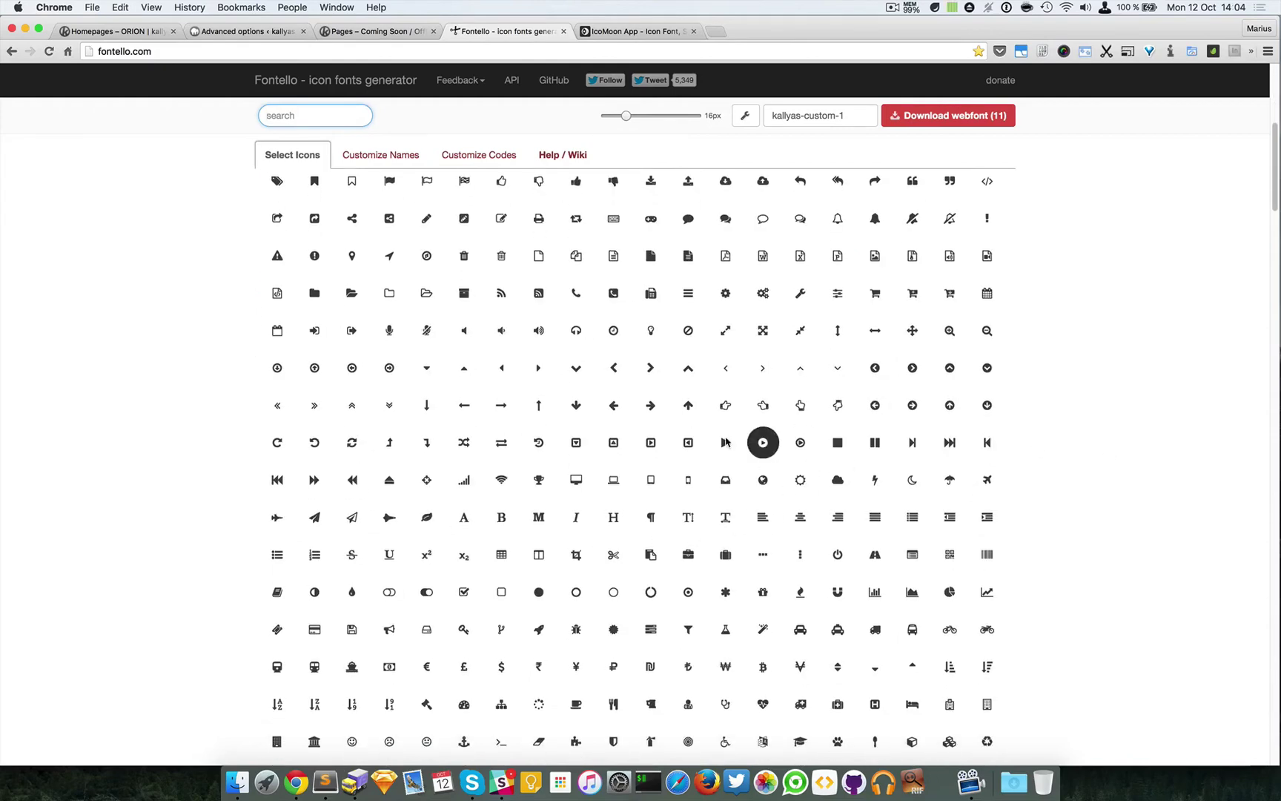
scroll(565, 461, "down", 1)
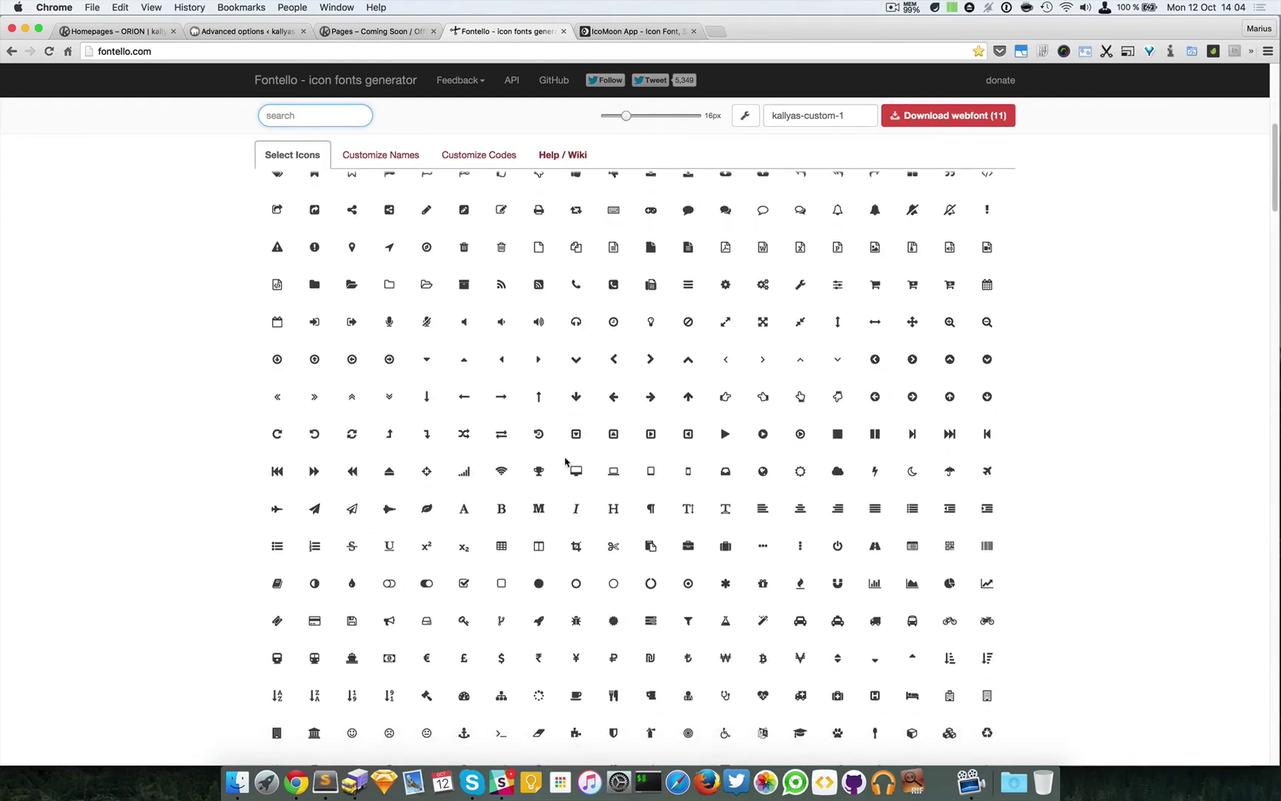
scroll(564, 461, "up", 7)
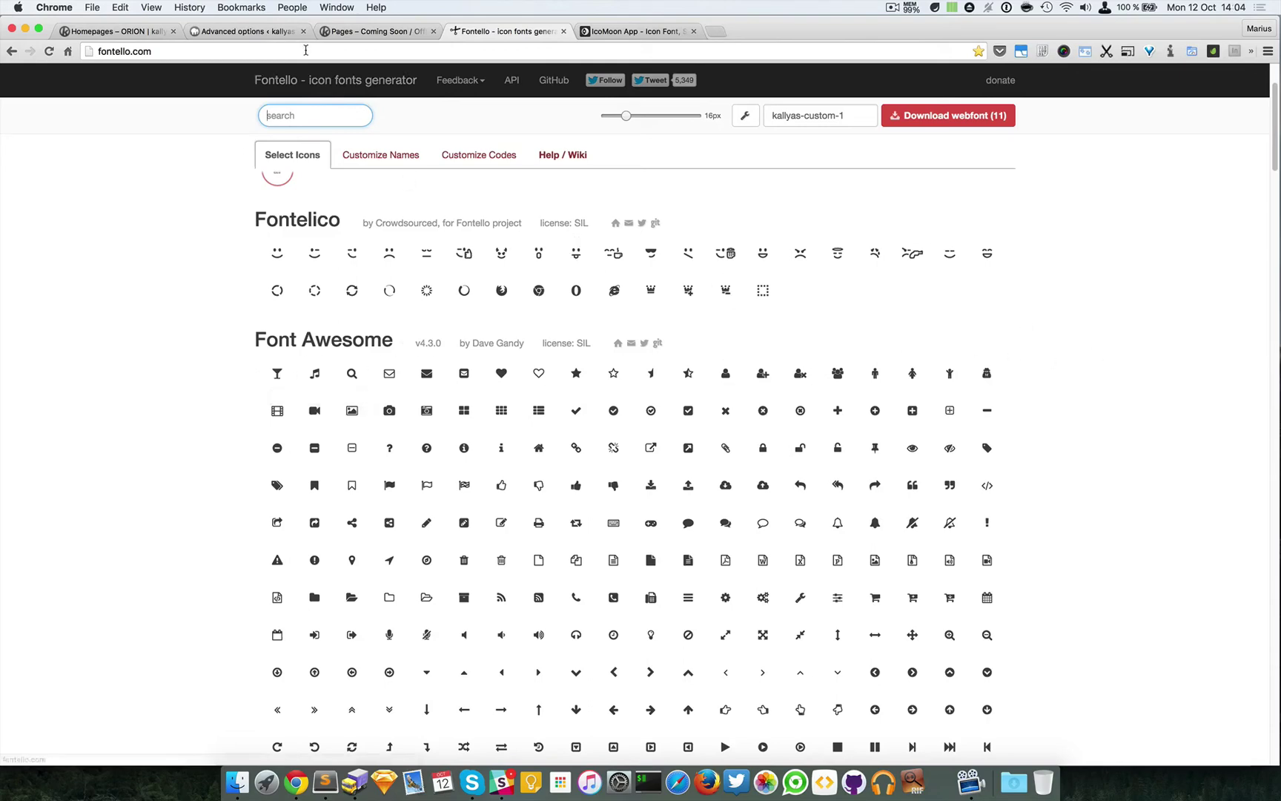
left_click(149, 31)
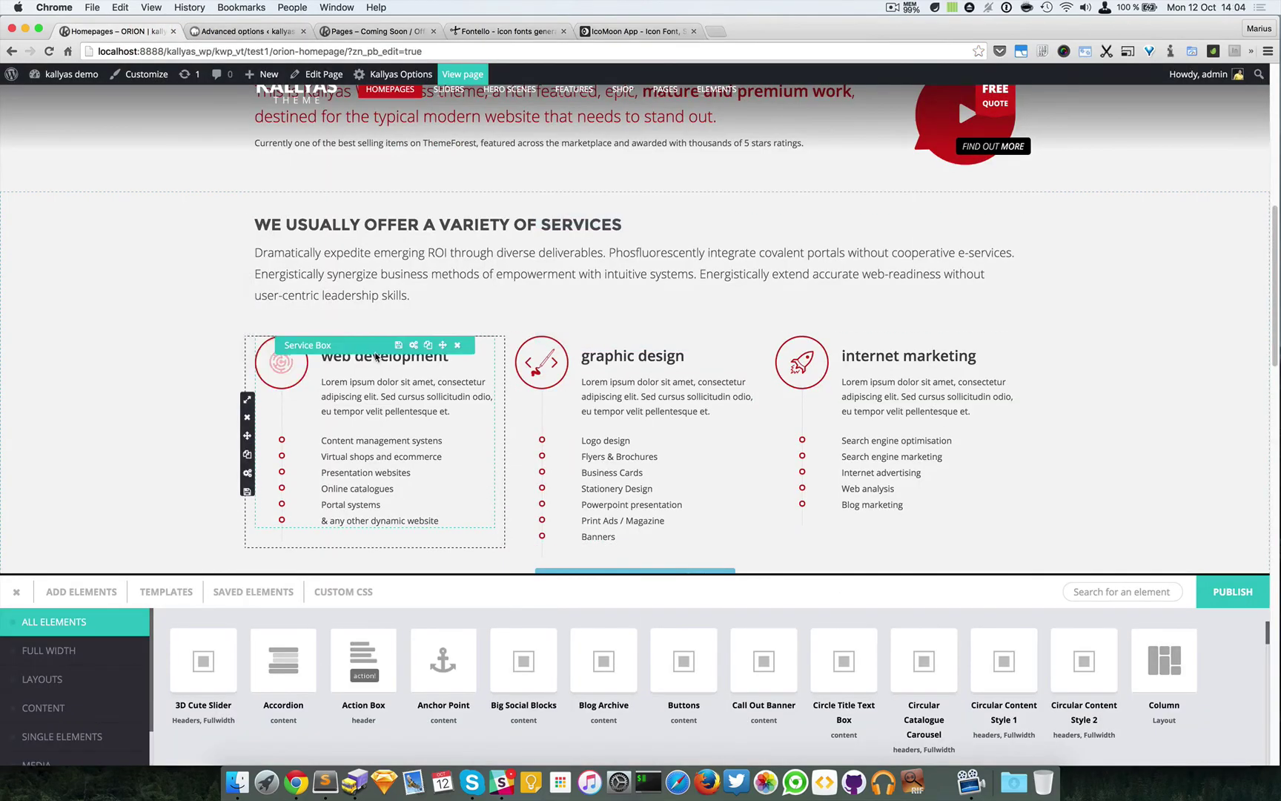
Return to the Fontello generator showing the kallyas-custom-1 font with 11 selected icons.
left_click(478, 32)
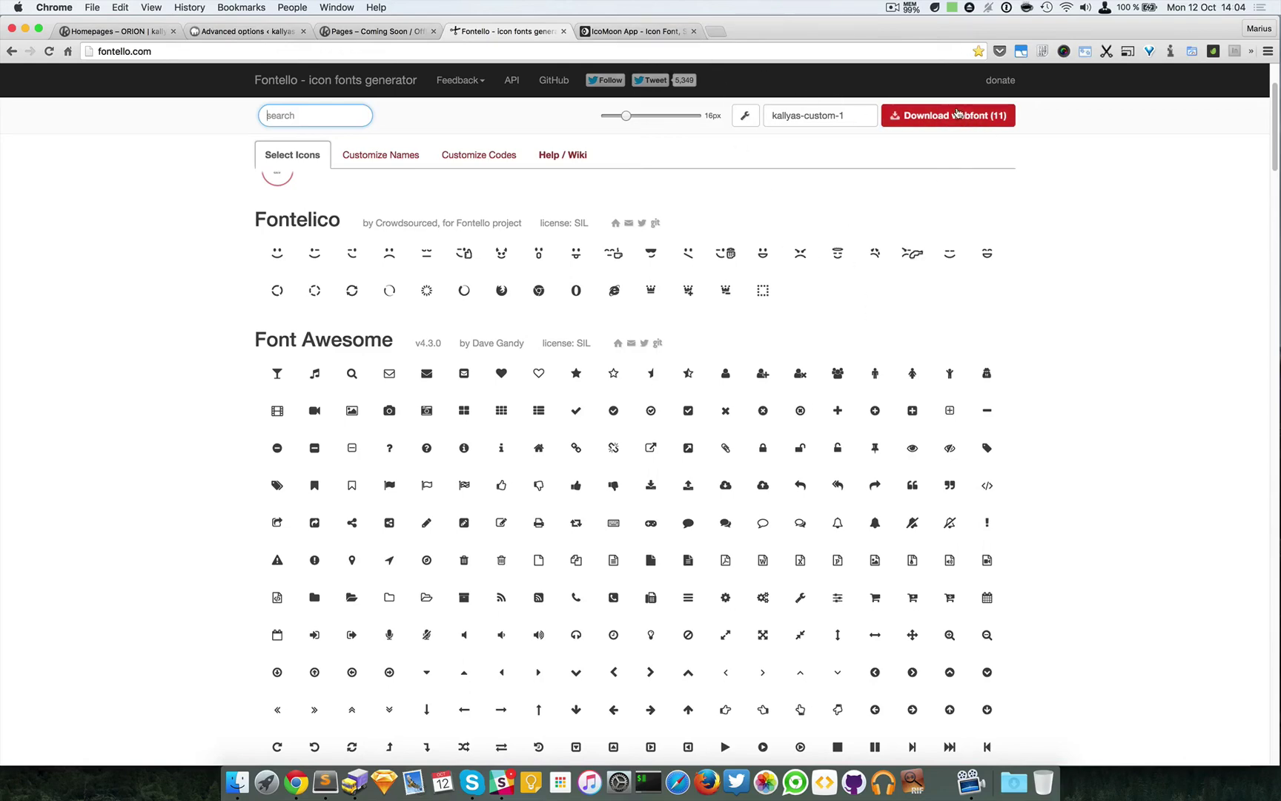
Revisit the seven-glyph IcoMoon font page, then go back to Kallyas Advanced options listing icomoon.
left_click(652, 28)
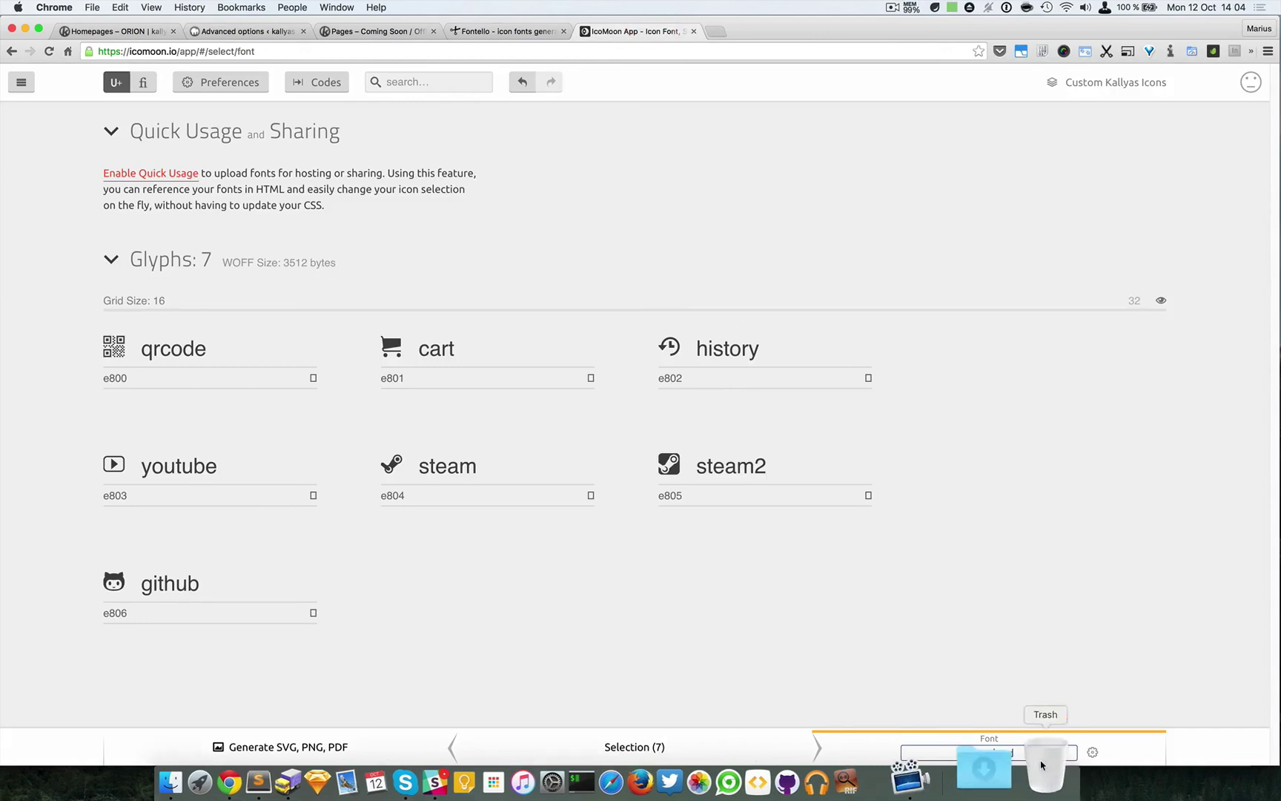
left_click(256, 31)
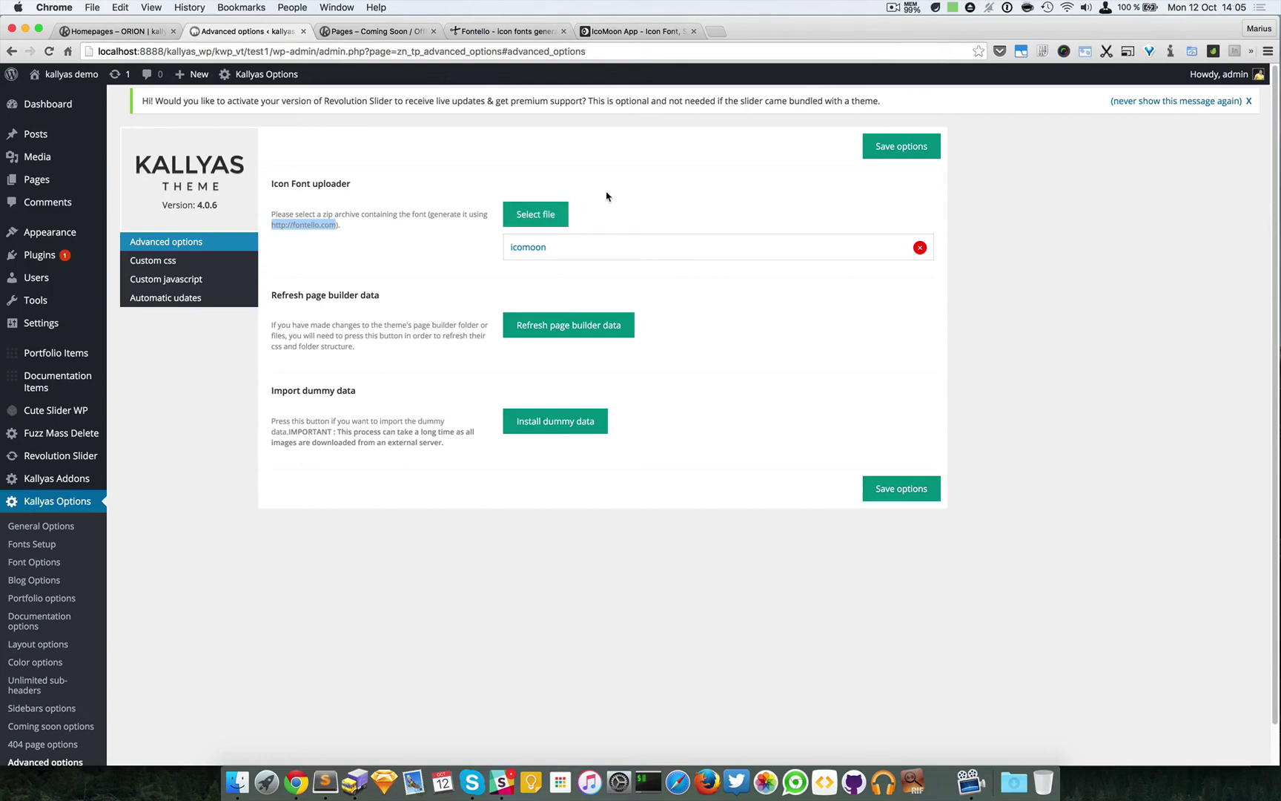
Clear the text highlight and return to the ORION homepage in the page builder.
left_click(353, 225)
left_click(137, 37)
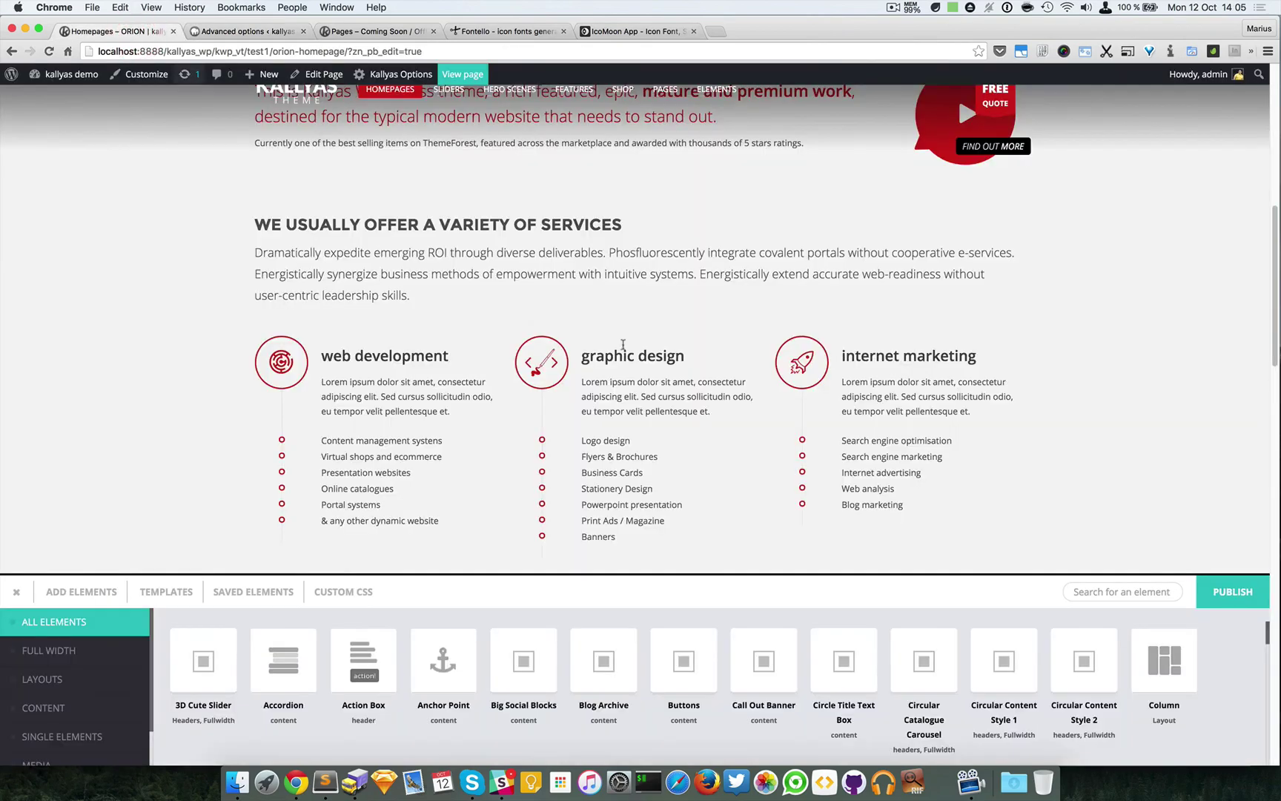
Check the web development Service Box's Icomoon icon unchanged, then return to Advanced options.
left_click(413, 344)
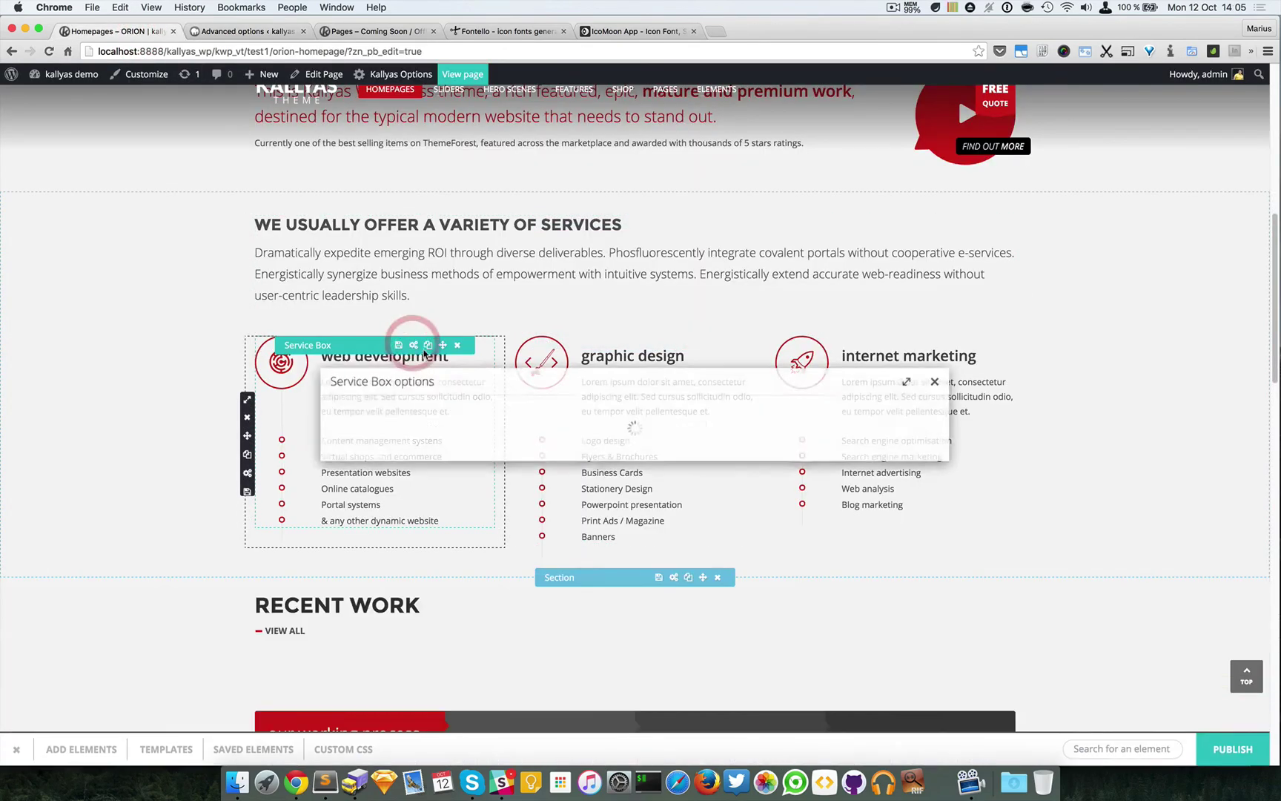
left_click_drag(947, 327, 957, 515)
left_click_drag(931, 378, 920, 523)
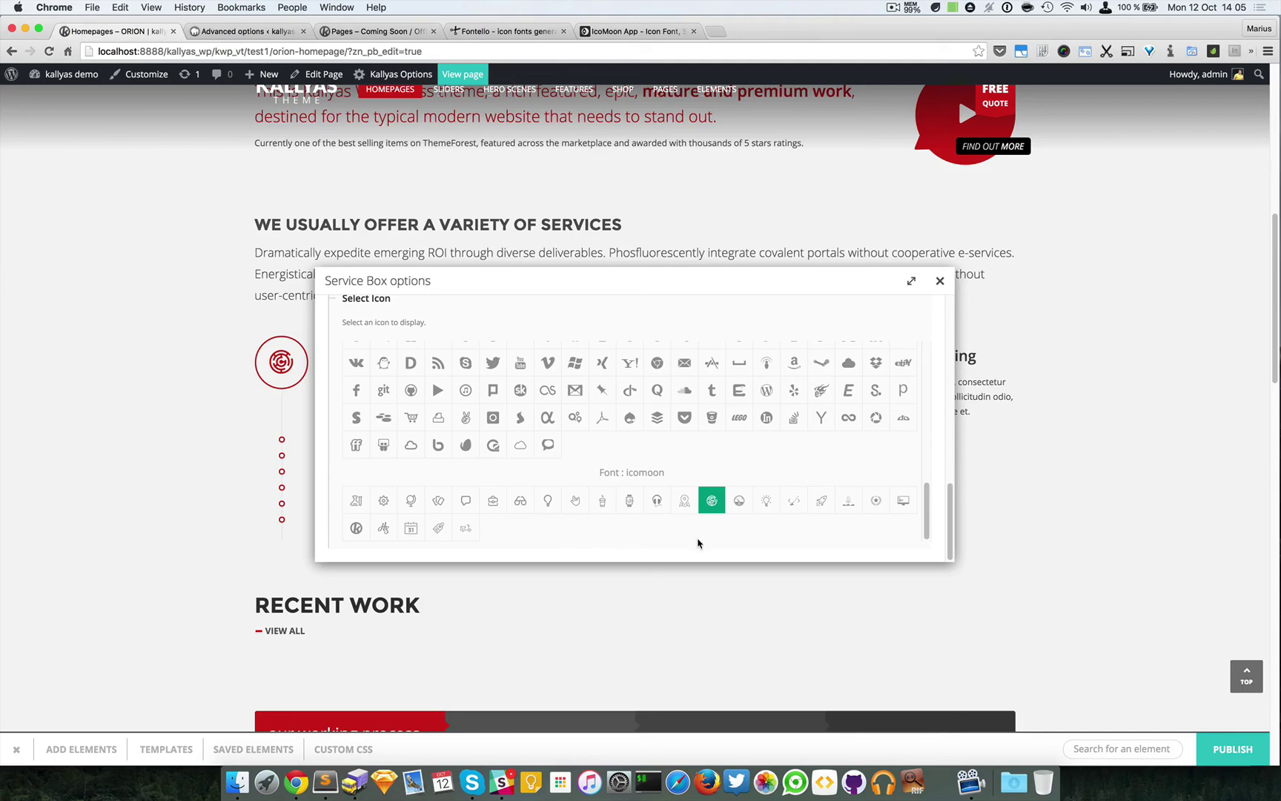
left_click(940, 280)
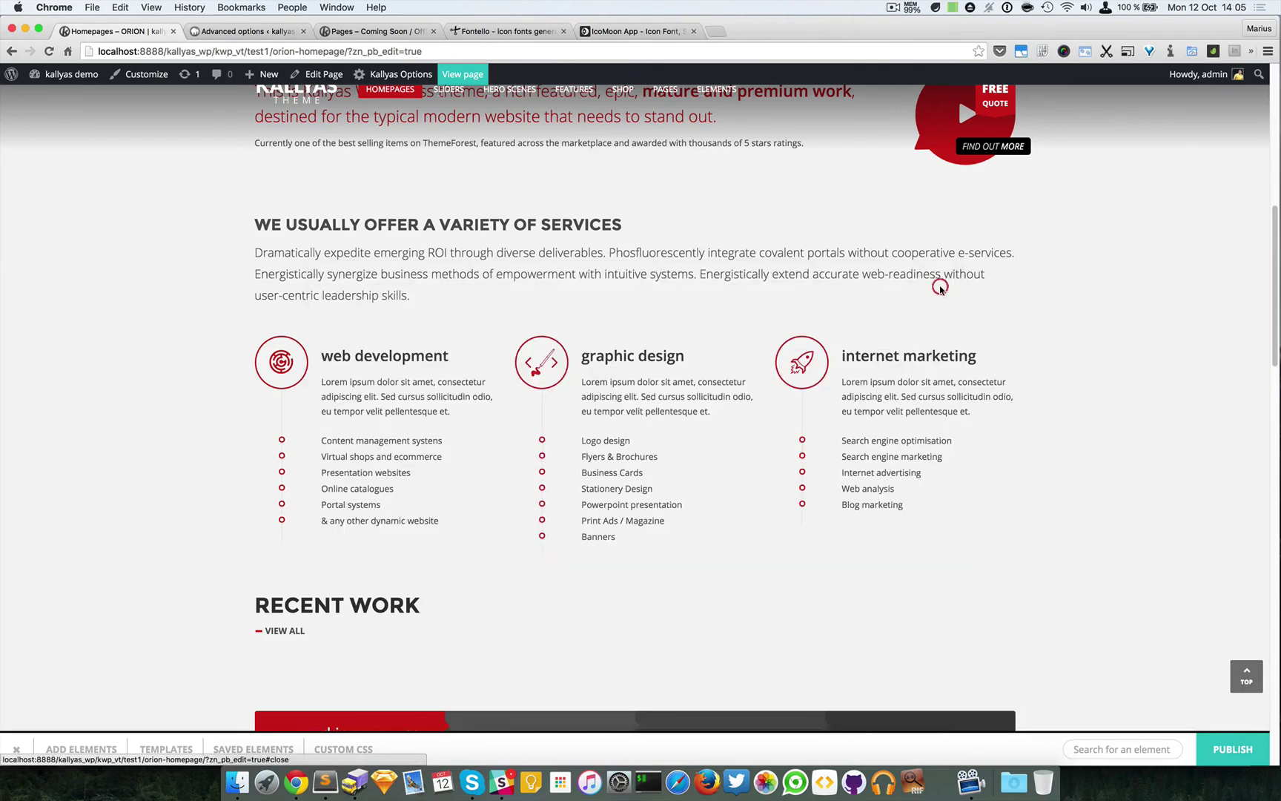
left_click(245, 32)
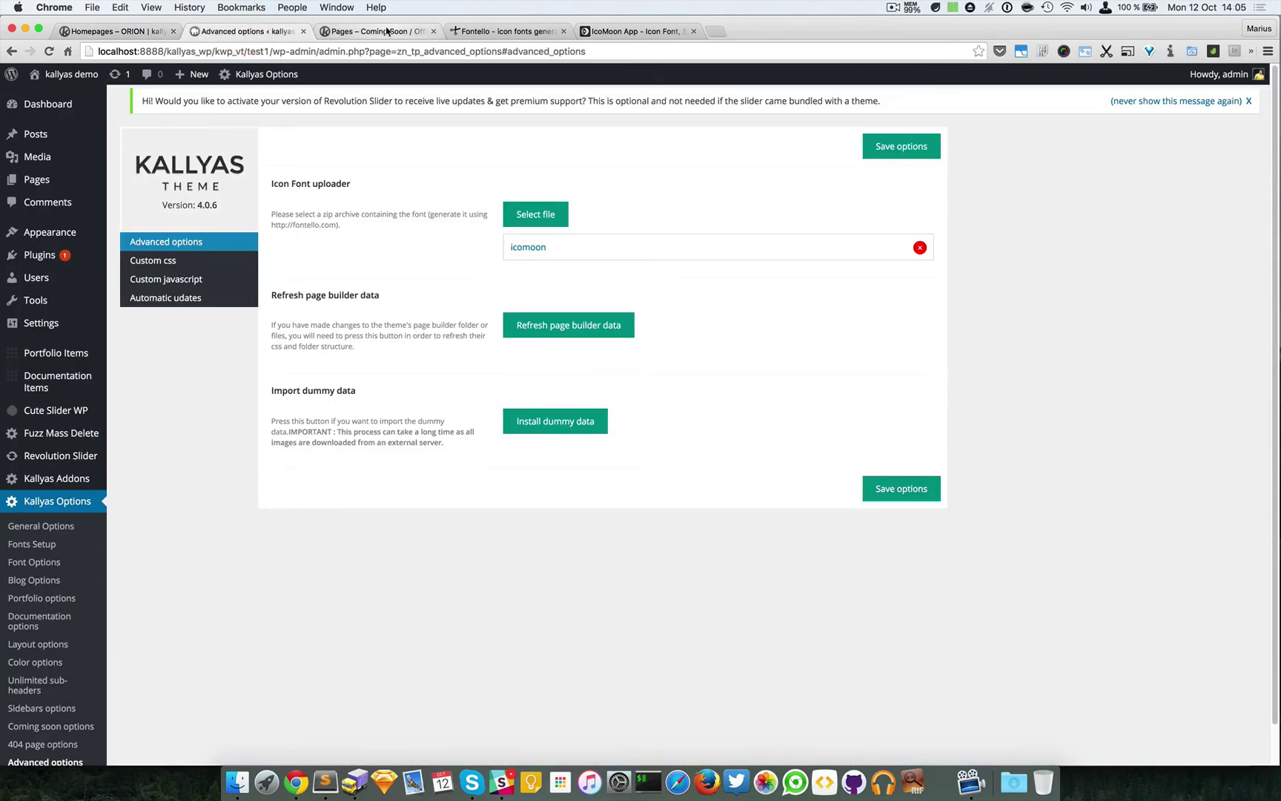